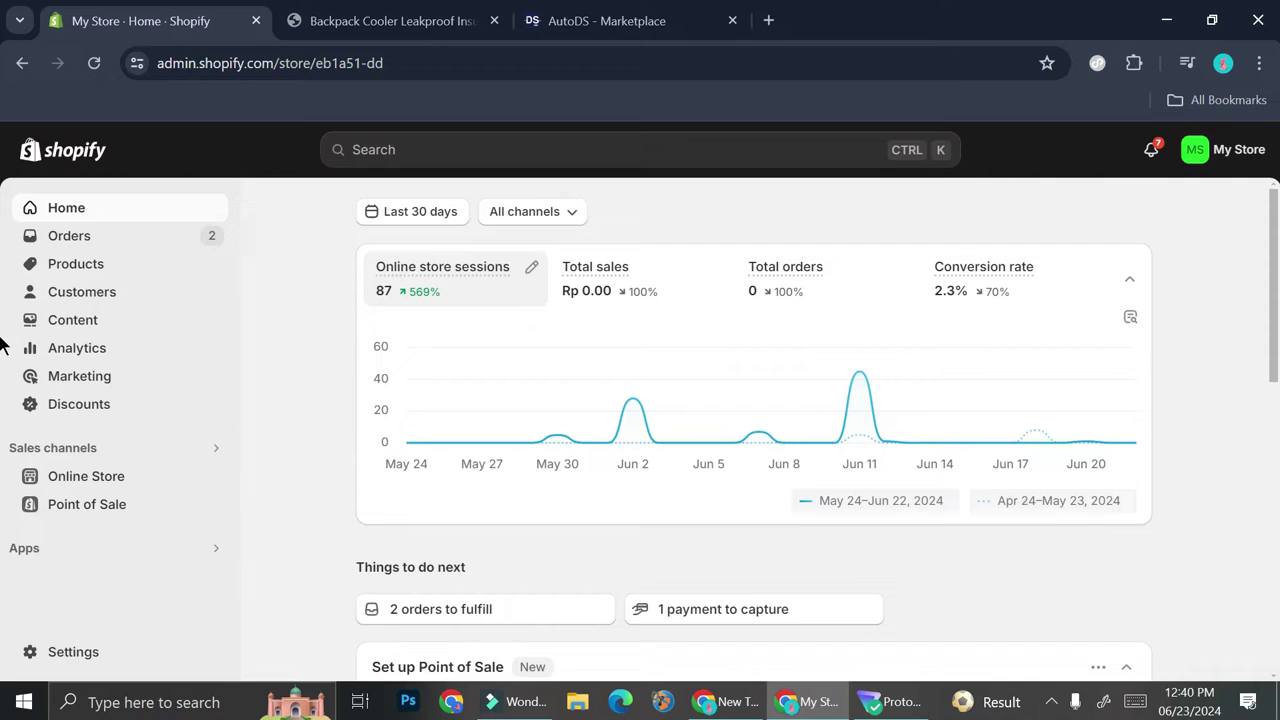
Switch to AutoDS and open the list of connected stores
click(698, 14)
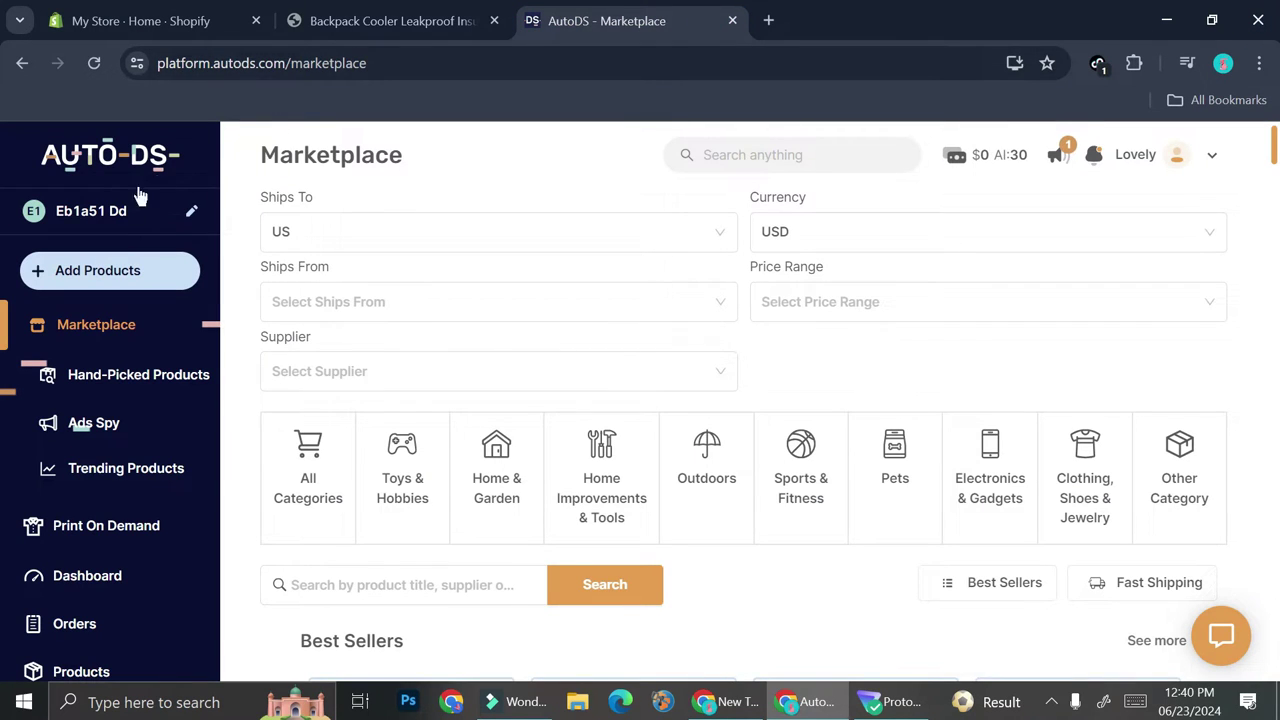
click(172, 214)
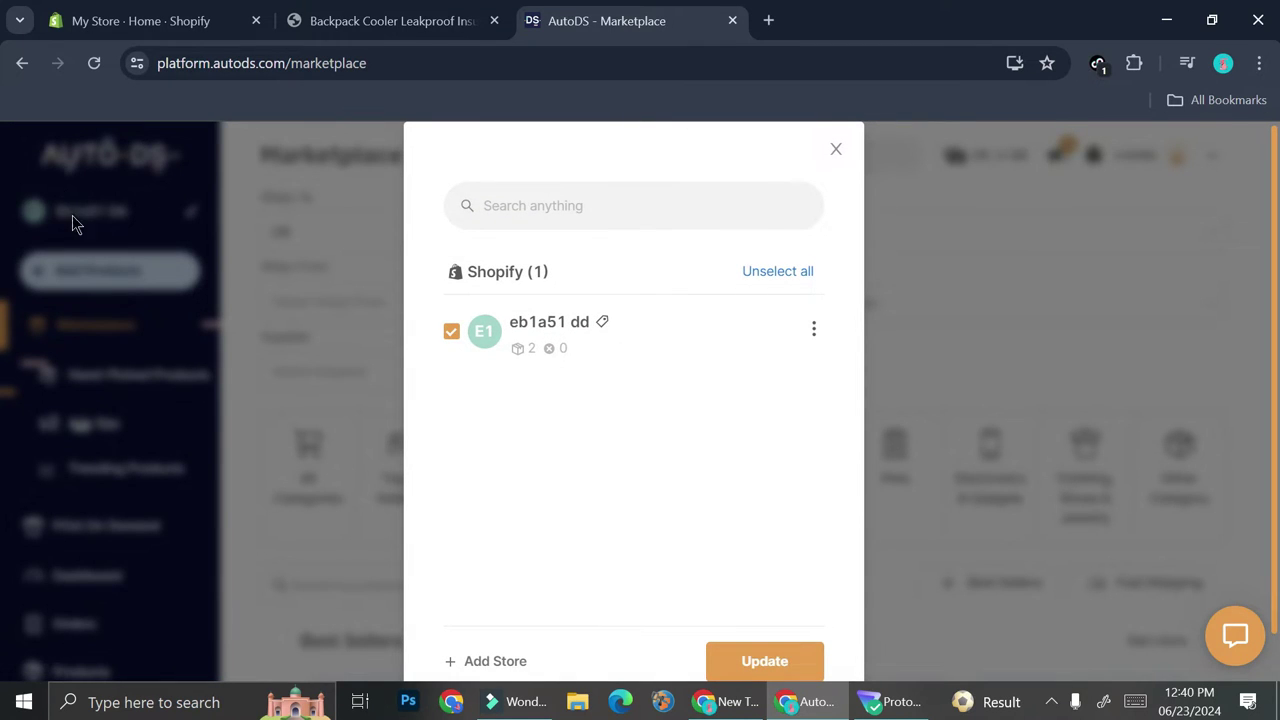
click(72, 215)
click(173, 209)
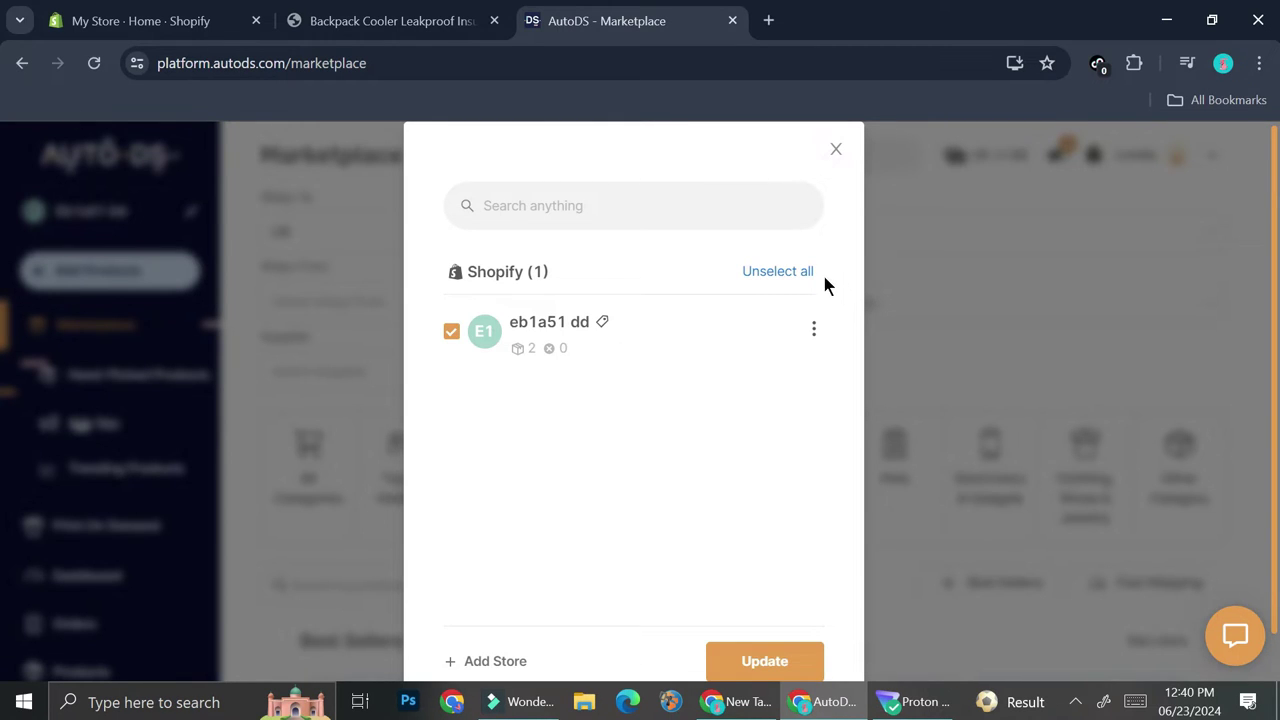
Look over the store types available for adding a store, including Shopify and Amazon, and close the selection without adding one
click(466, 662)
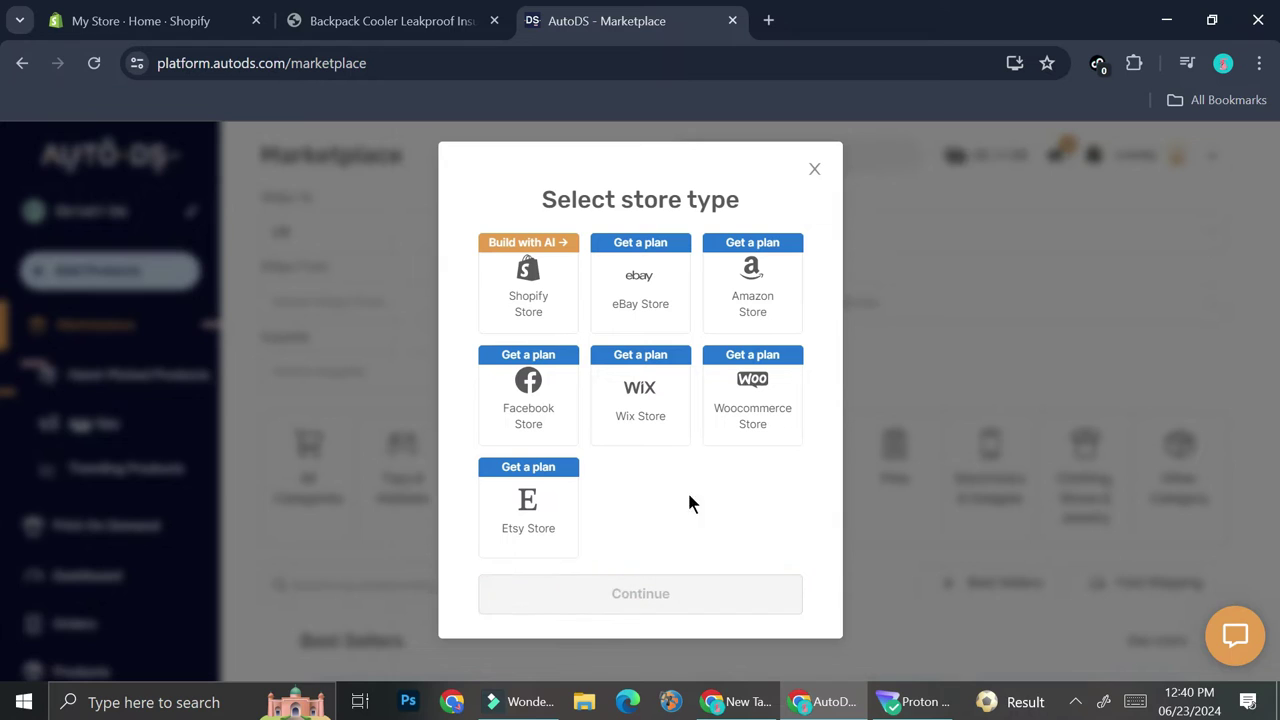
click(558, 285)
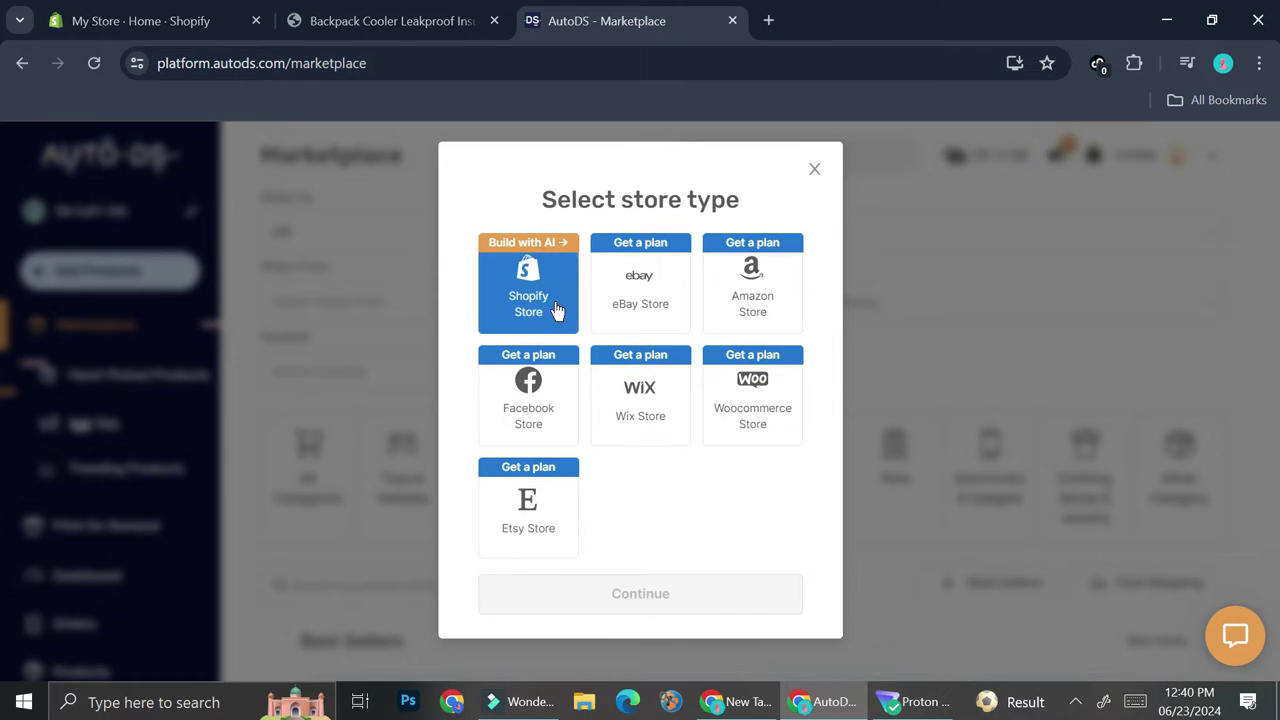
click(615, 329)
click(766, 368)
click(750, 291)
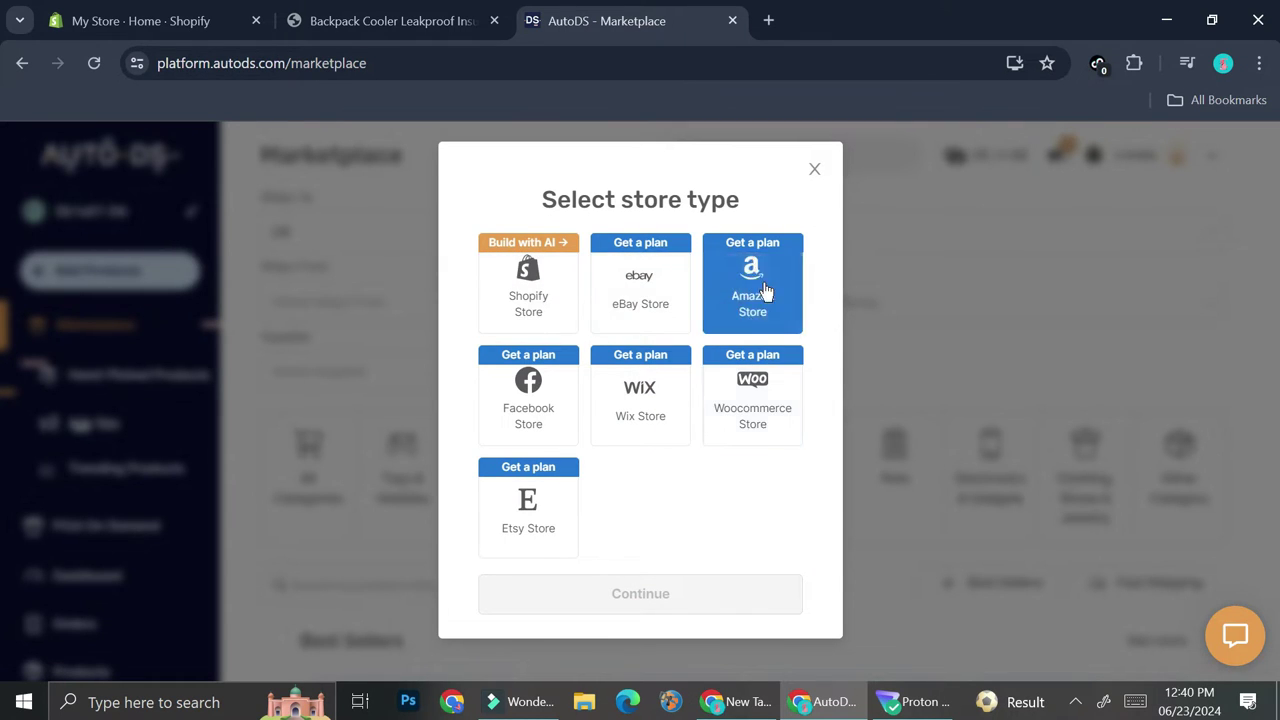
click(625, 395)
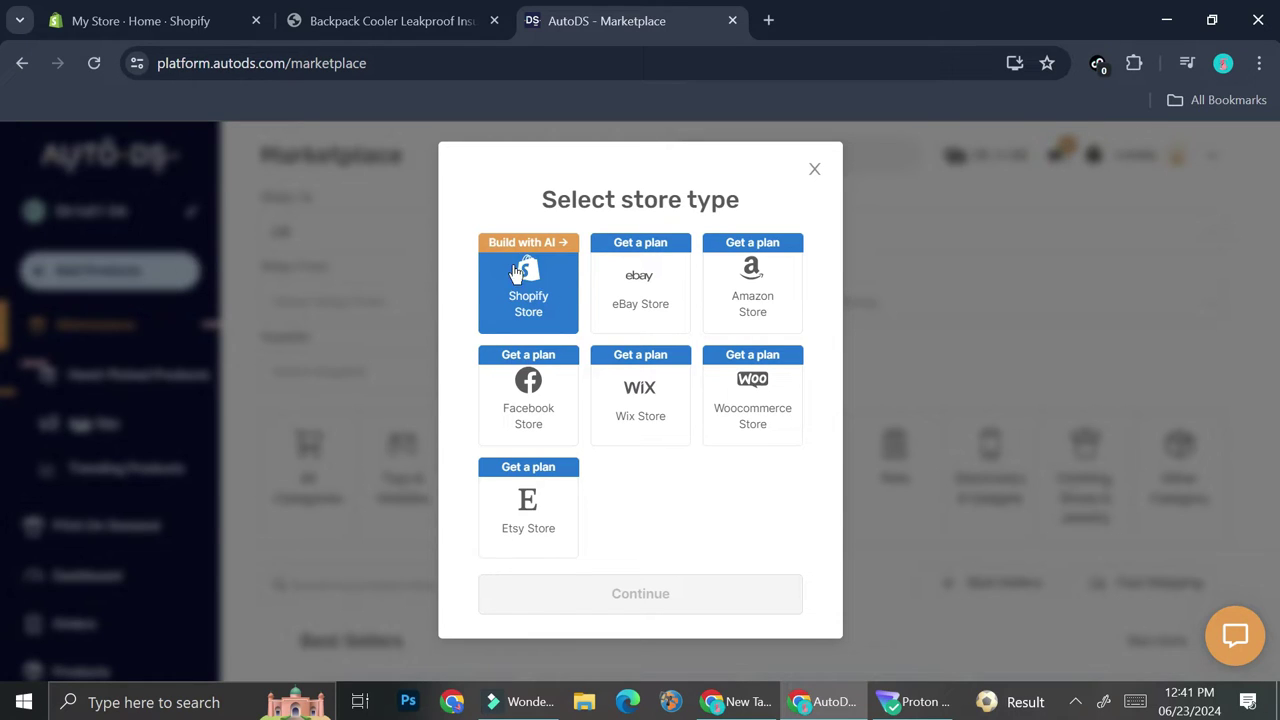
click(816, 170)
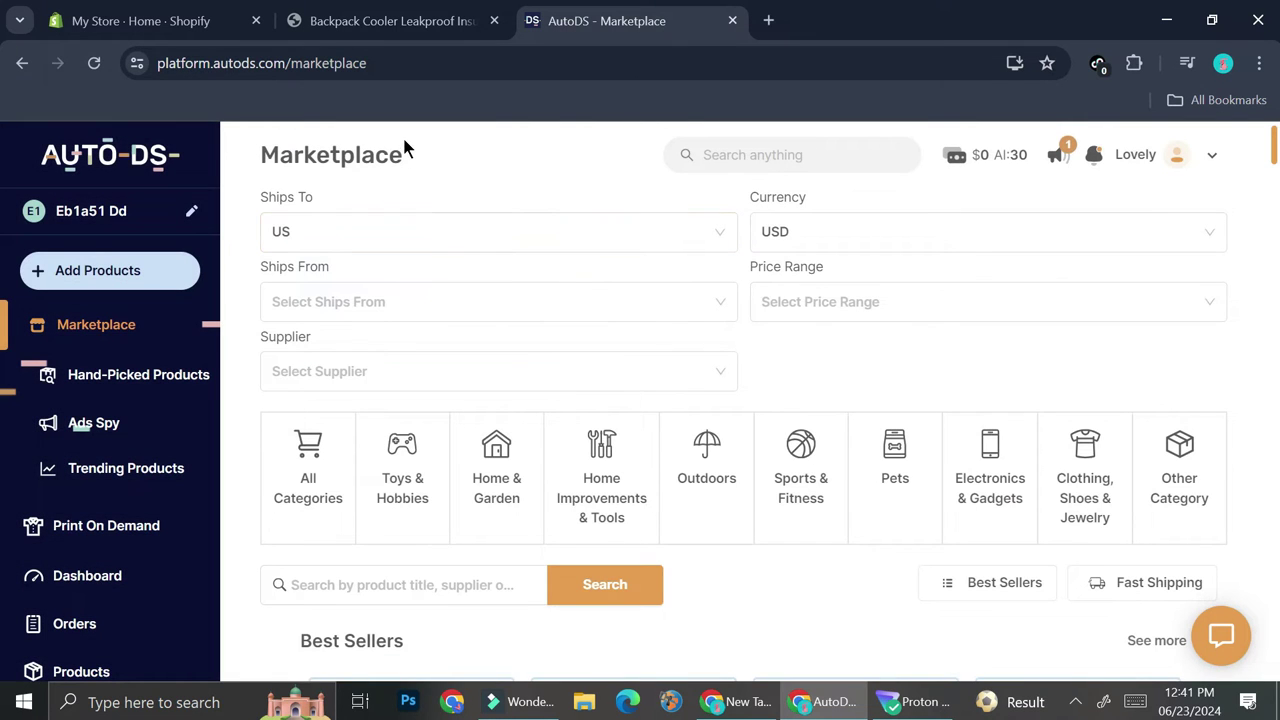
Switch to the storefront's grey Backpack Cooler product page and start an immediate purchase of one item
click(214, 12)
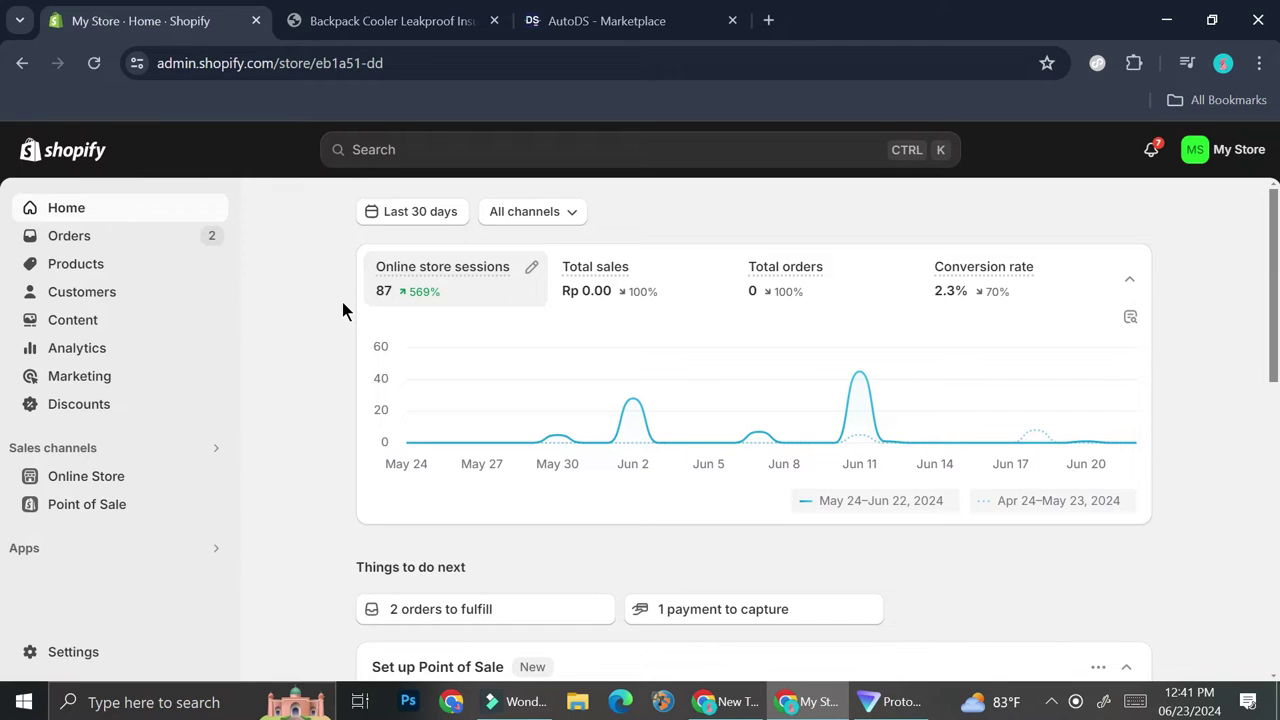
click(325, 8)
scroll(865, 460, down, 2)
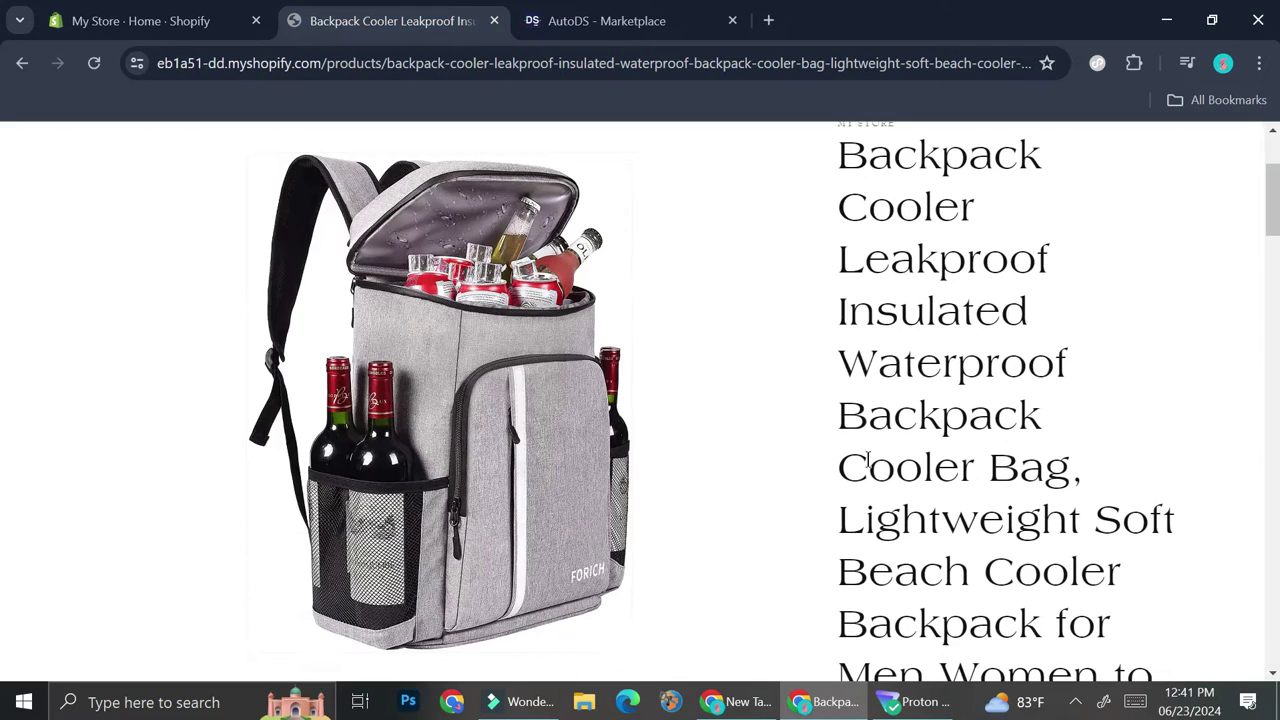
scroll(868, 460, down, 5)
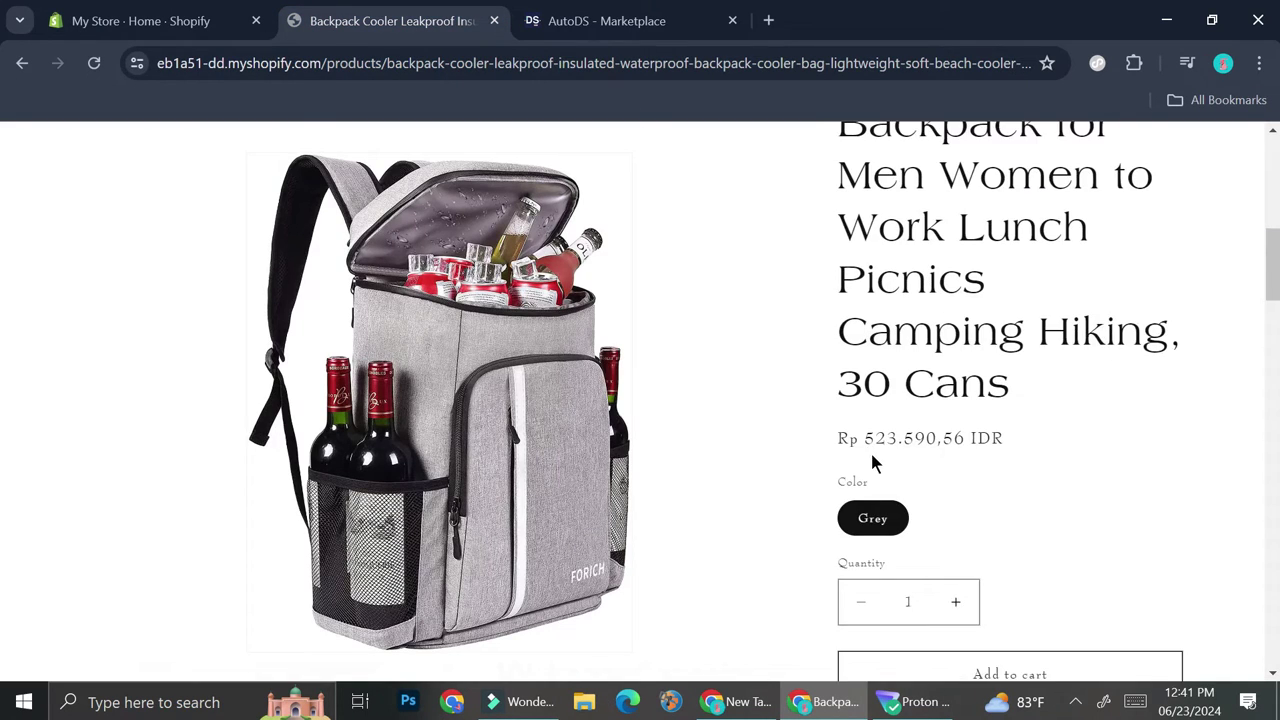
scroll(872, 462, down, 2)
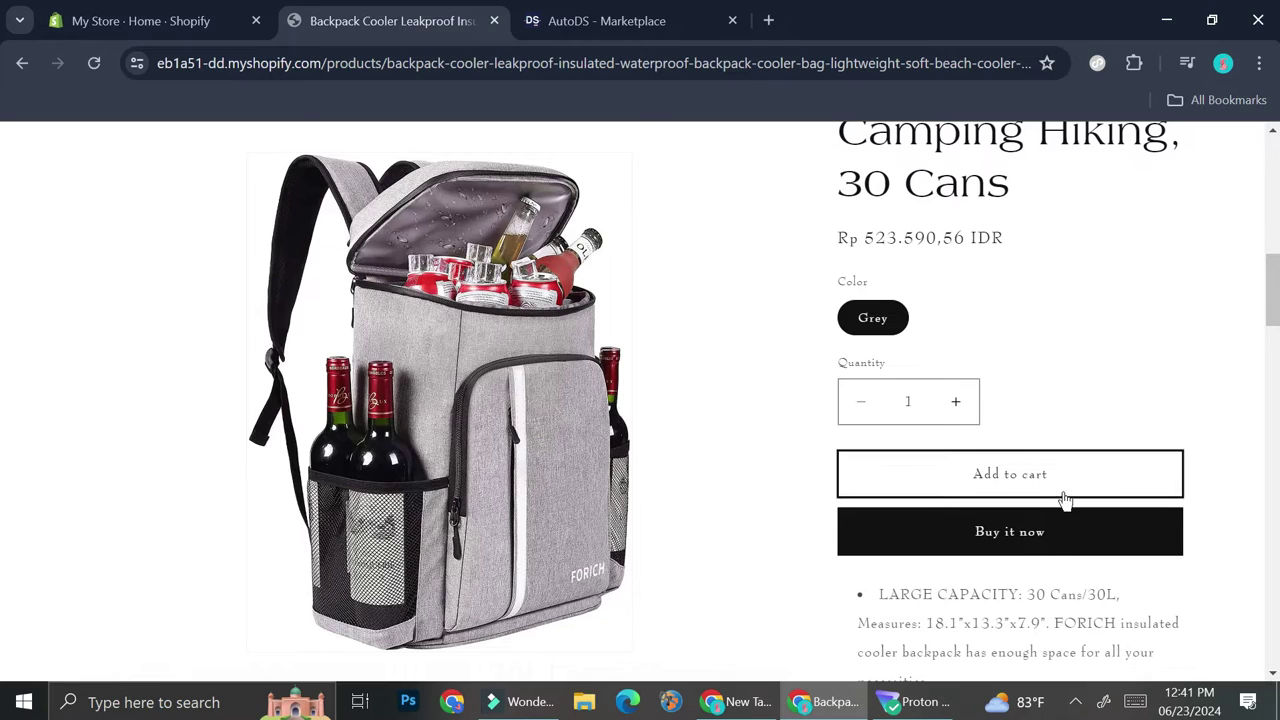
click(1047, 540)
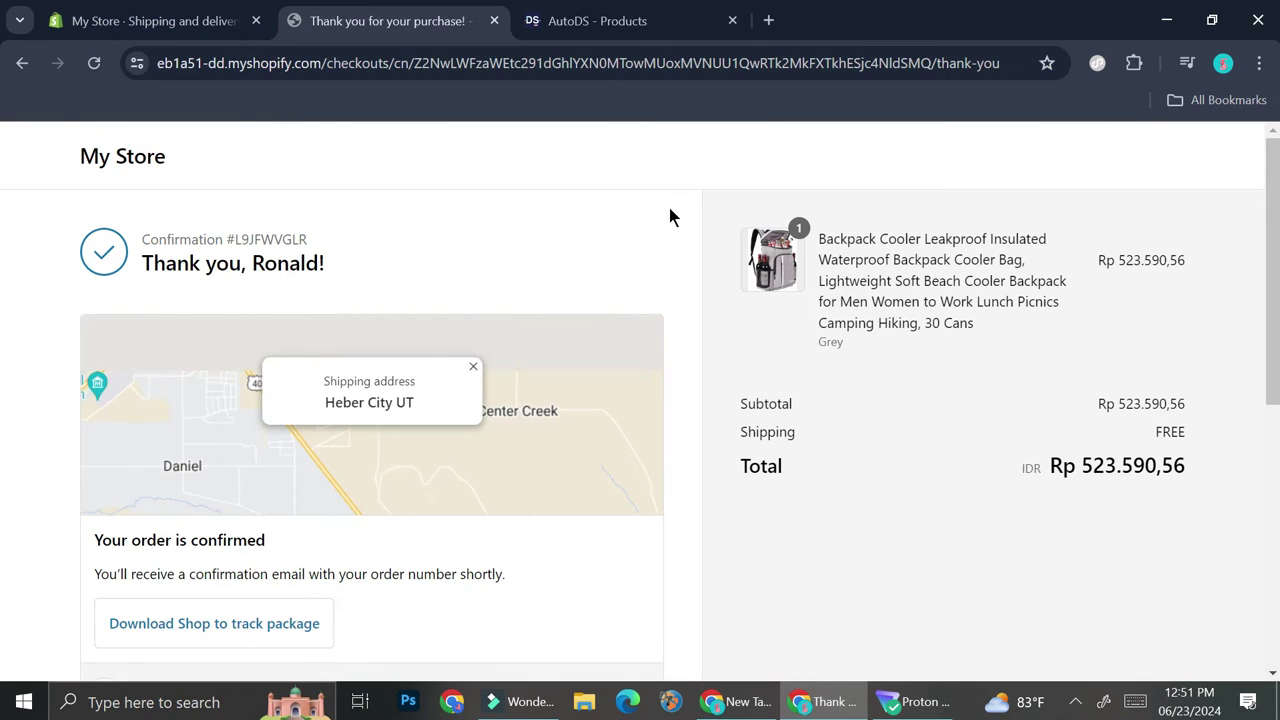
Switch to the Shopify admin and open today's new order from the orders list
click(150, 20)
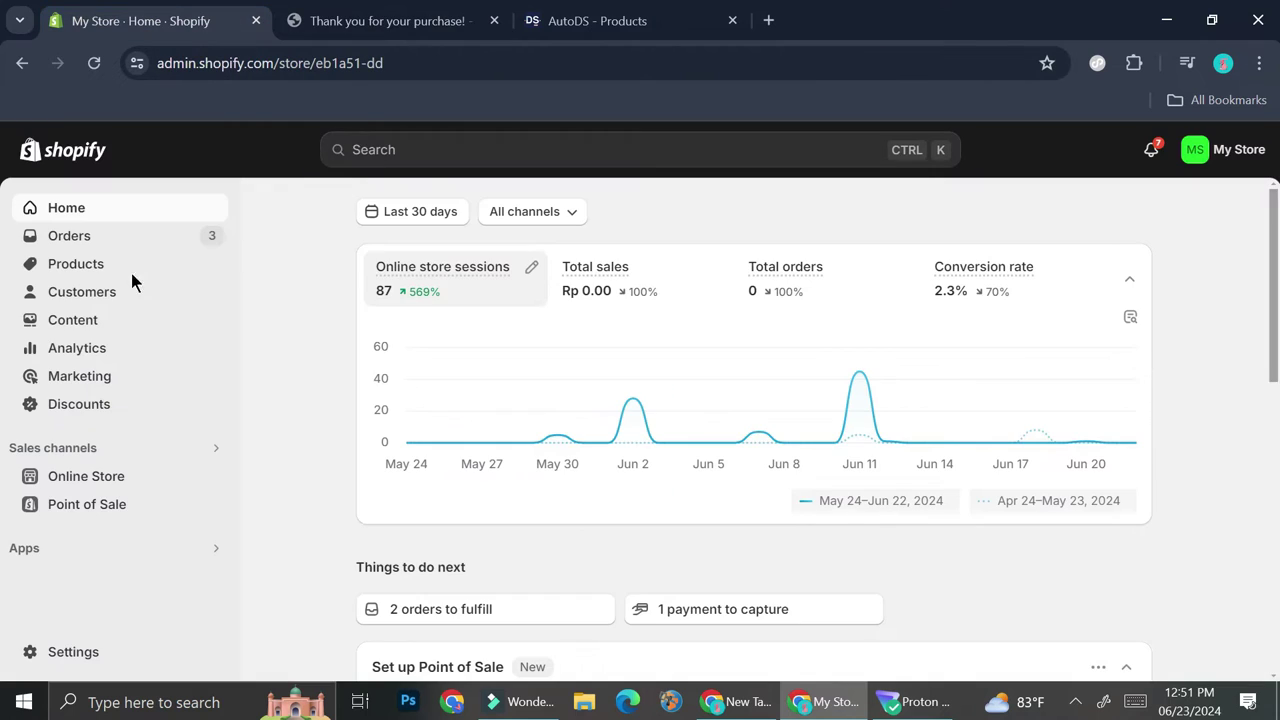
click(129, 237)
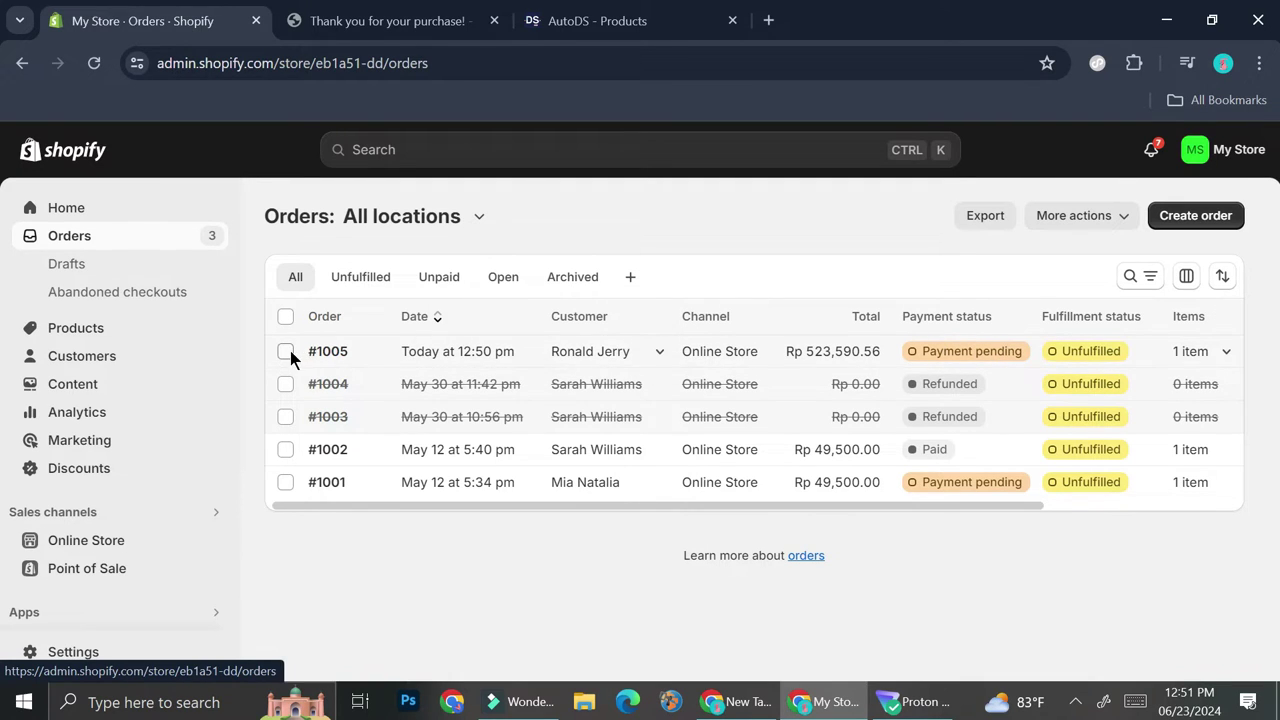
click(357, 355)
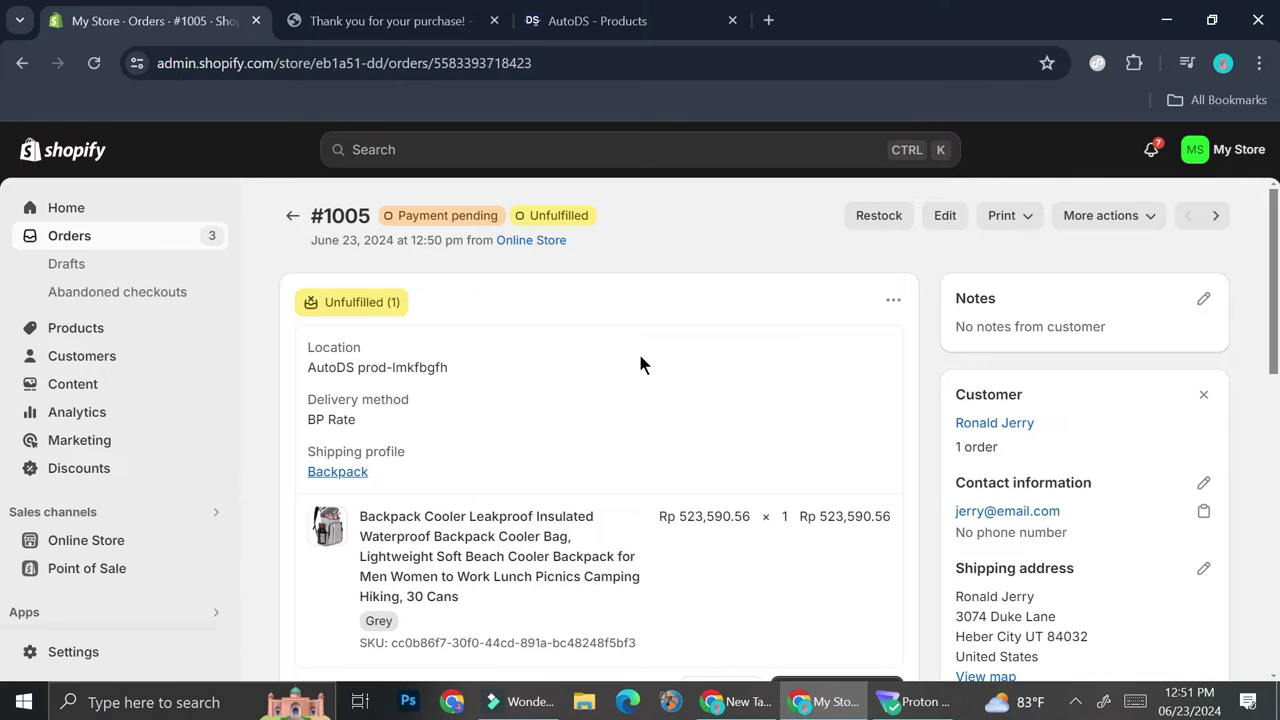
Mark the backpack order's pending payment as paid
scroll(641, 363, down, 4)
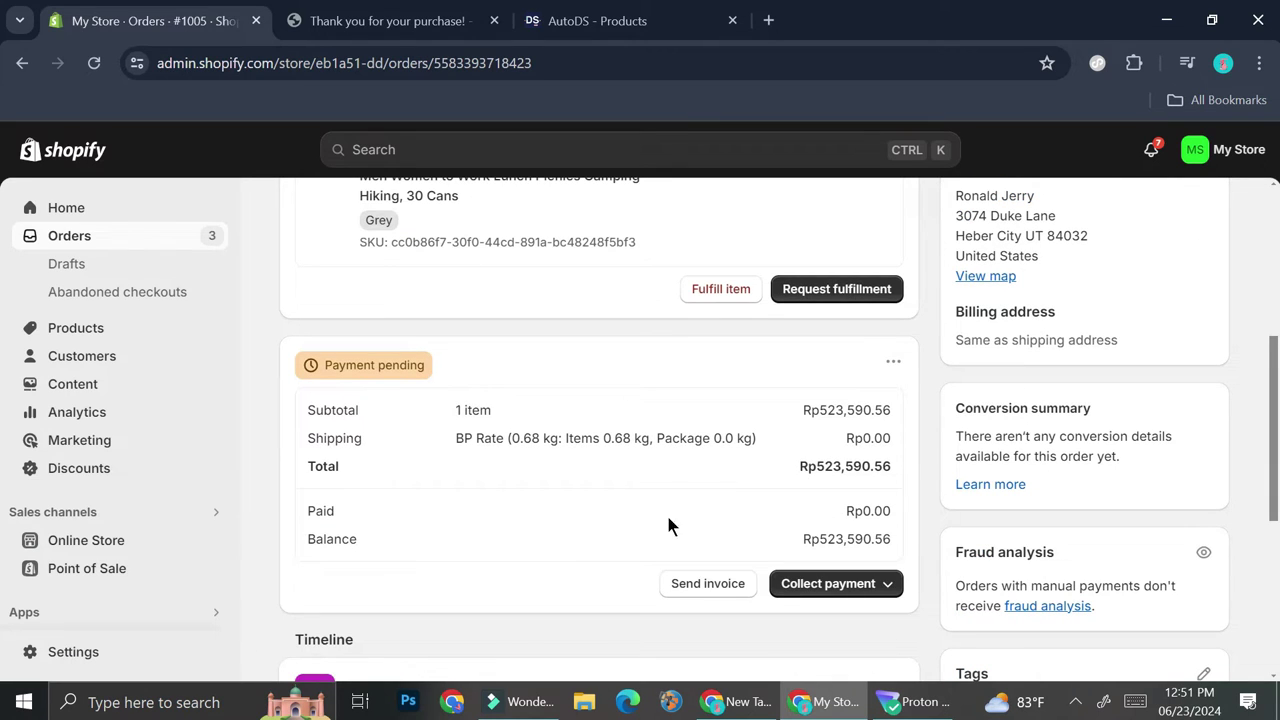
click(870, 585)
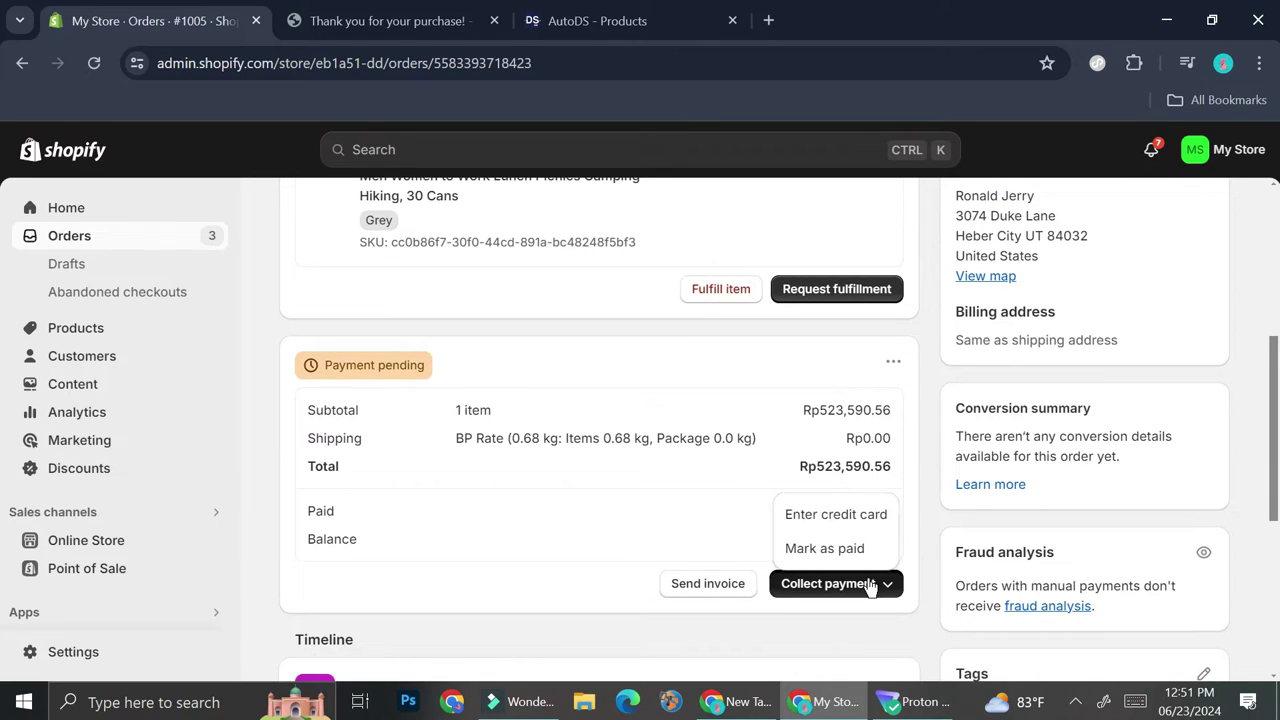
click(824, 549)
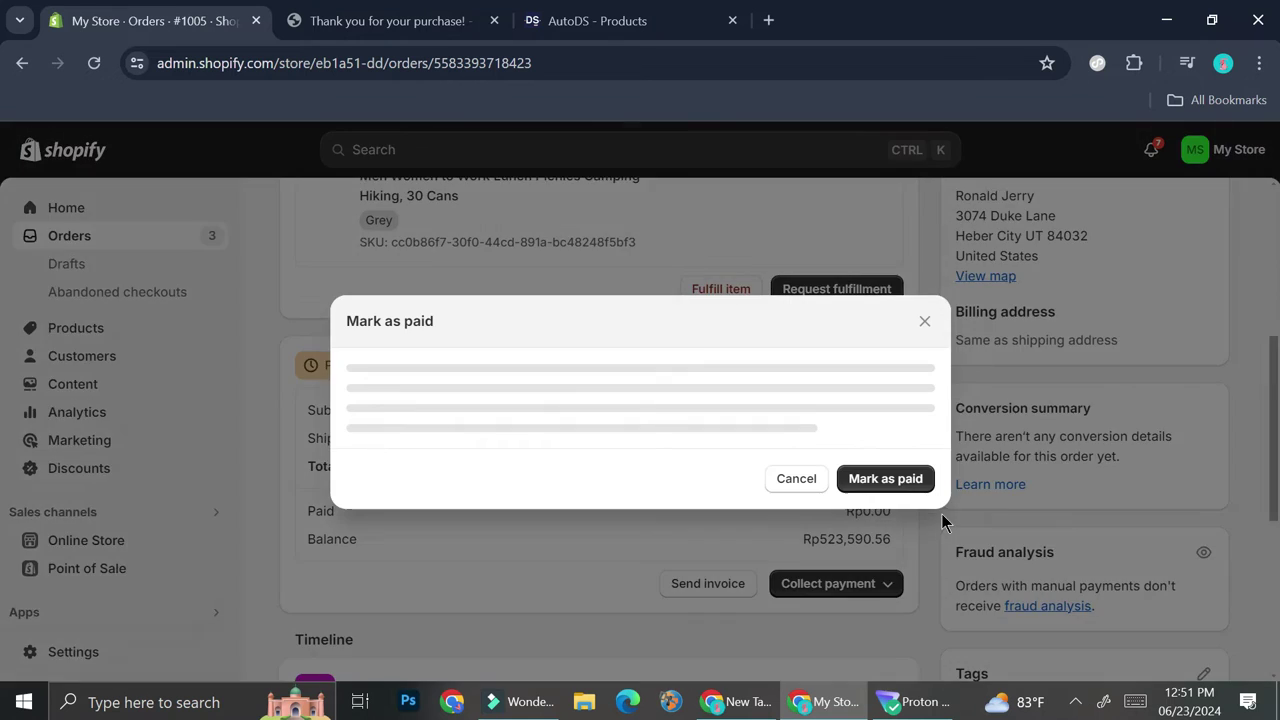
click(885, 478)
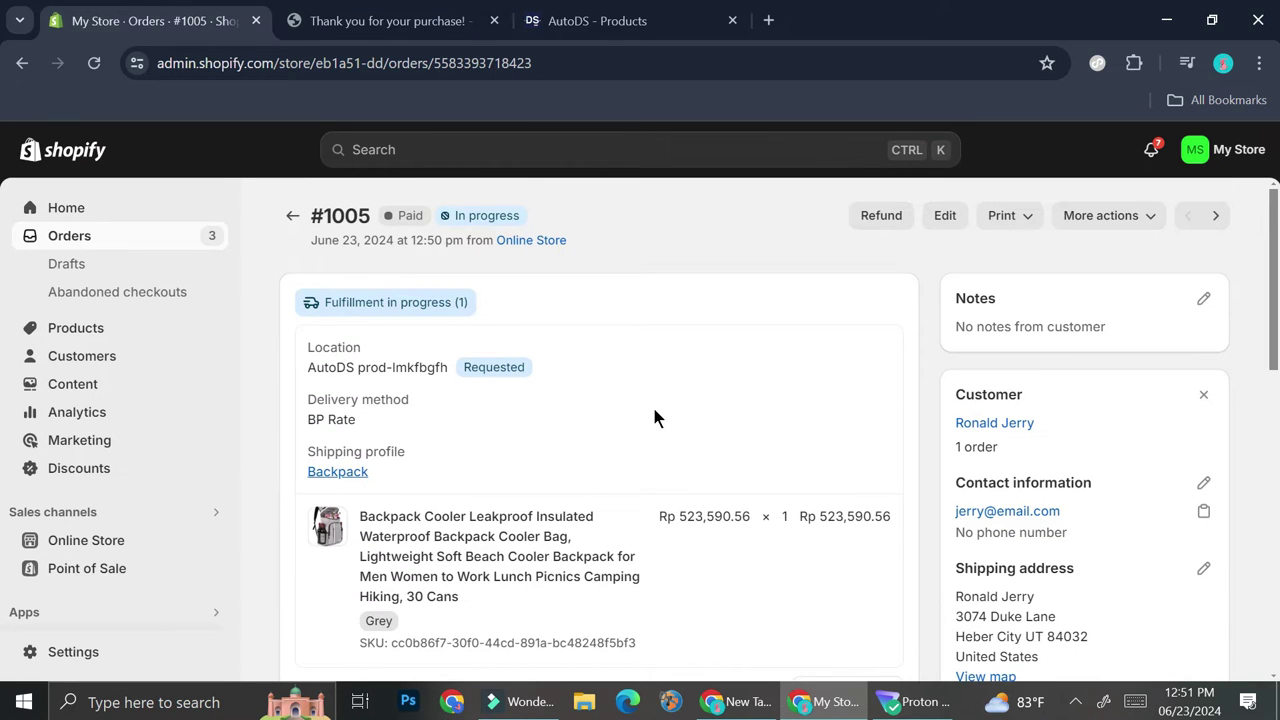
In the AutoDS orders, select the Backpack Cooler order, open it for editing, and review the product's pricing settings
click(612, 12)
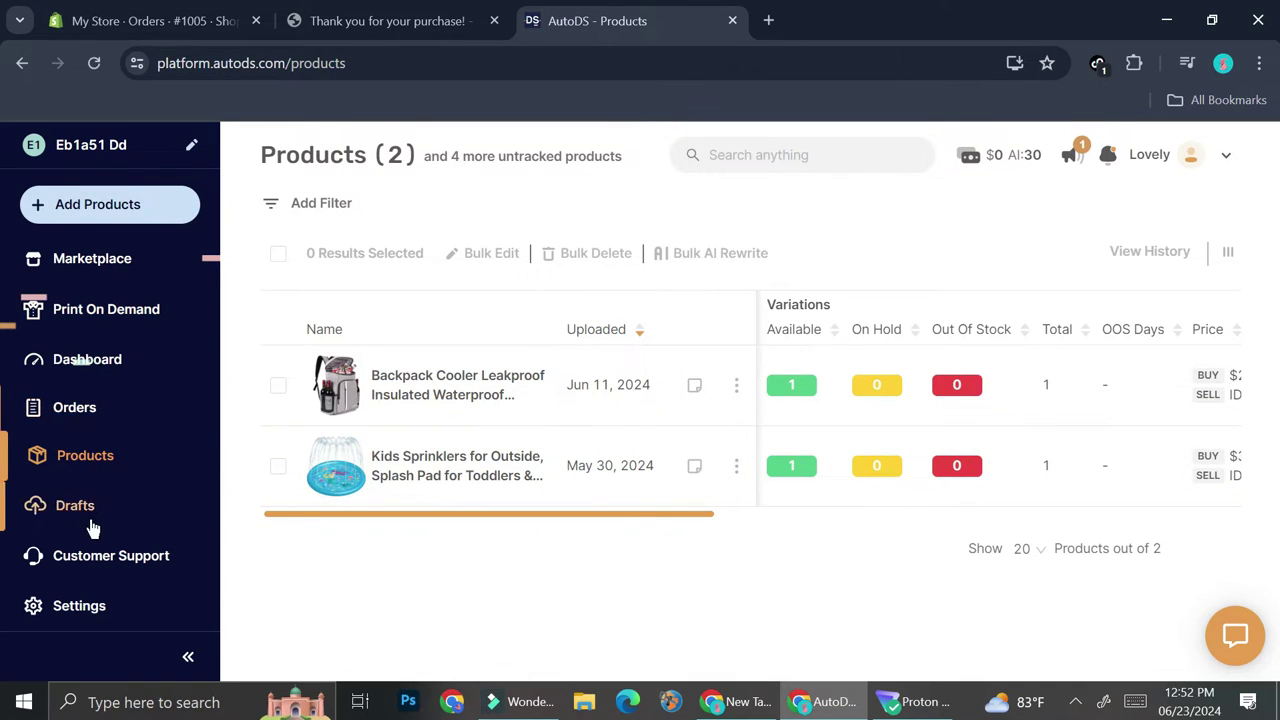
click(78, 409)
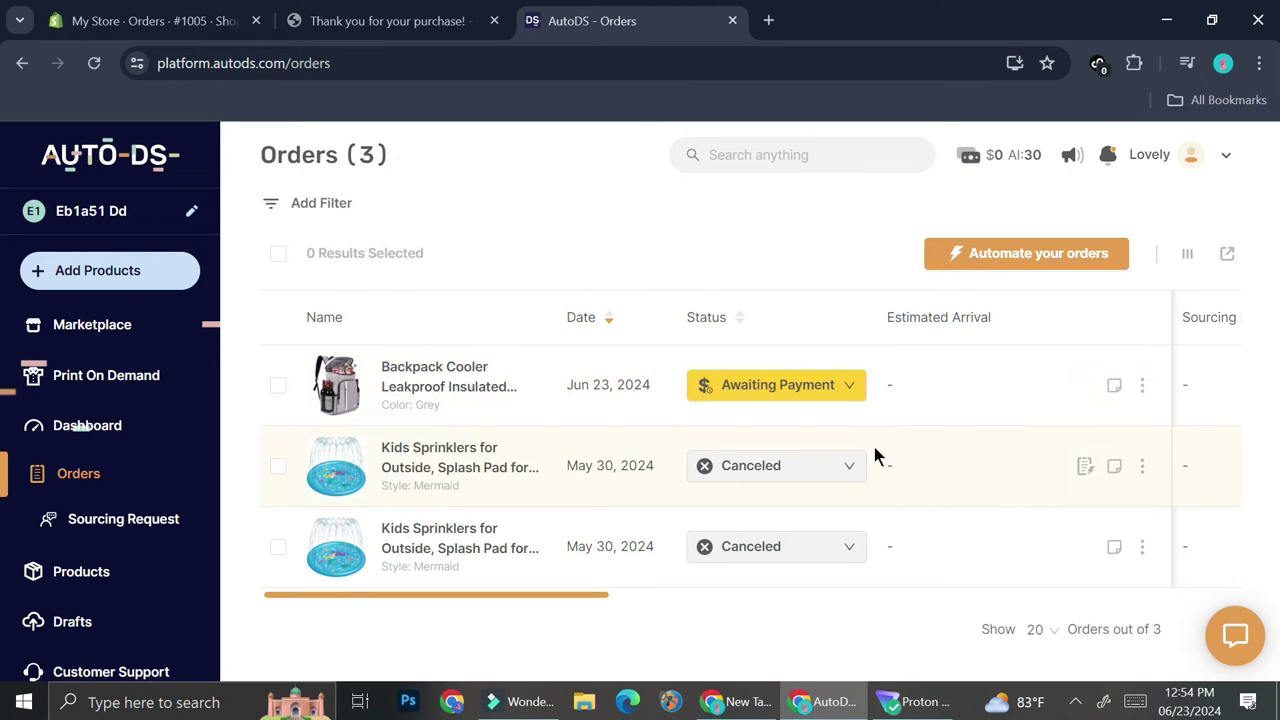
click(278, 386)
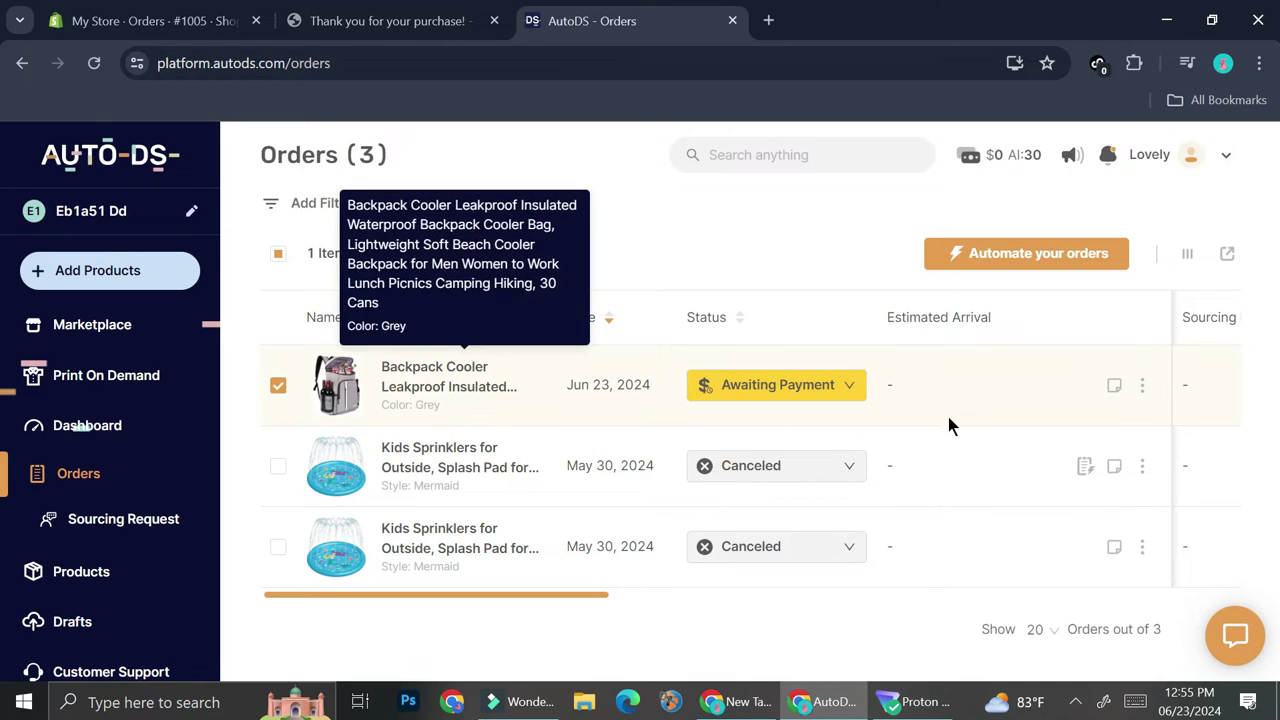
click(1139, 390)
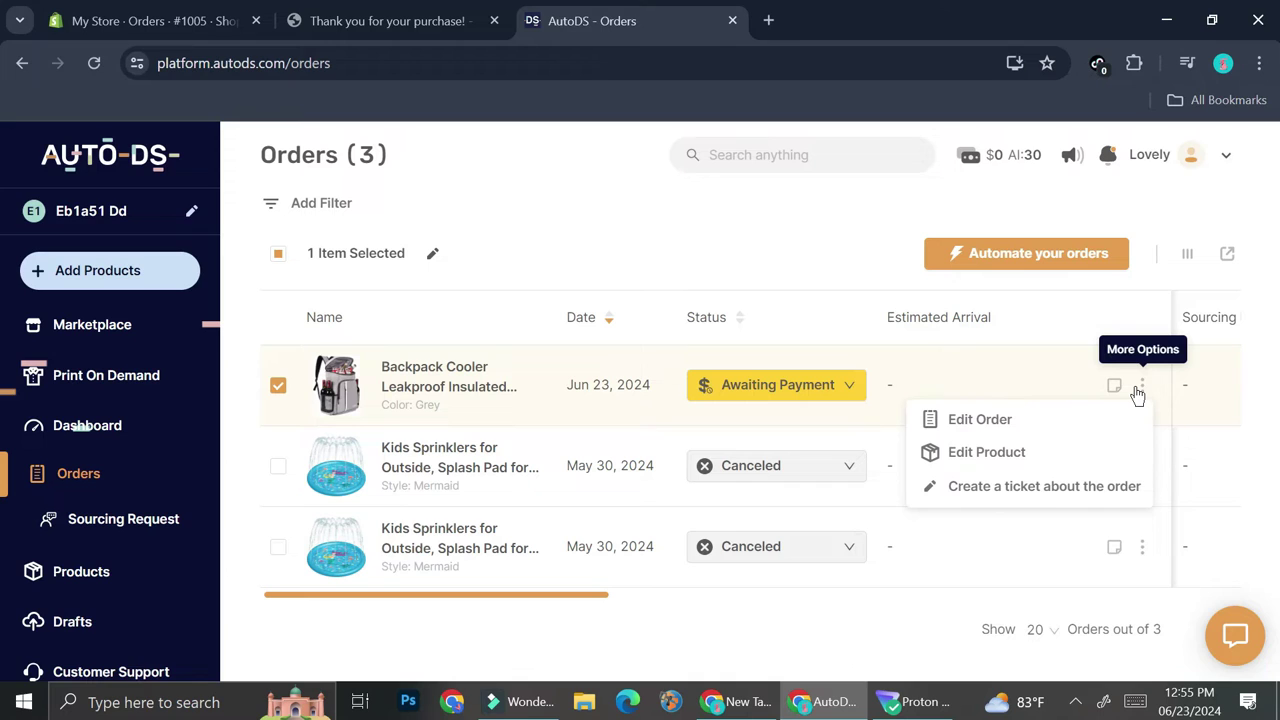
click(1080, 420)
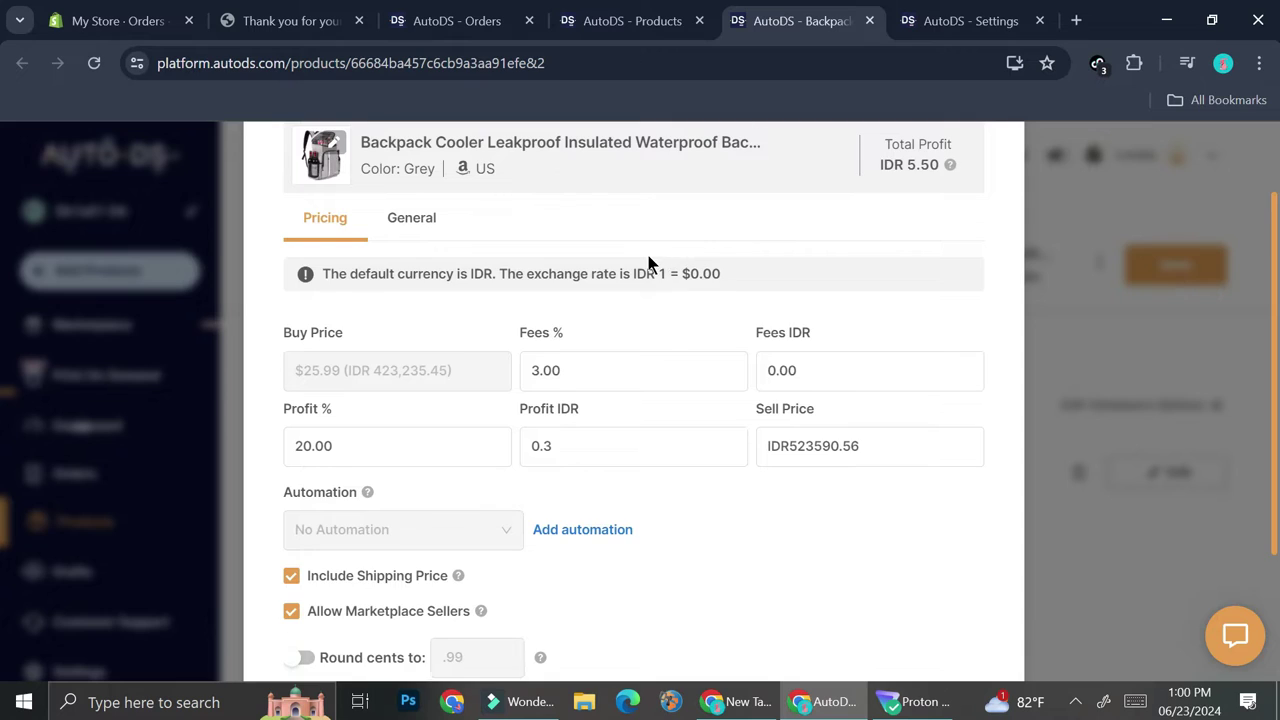
scroll(648, 262, down, 2)
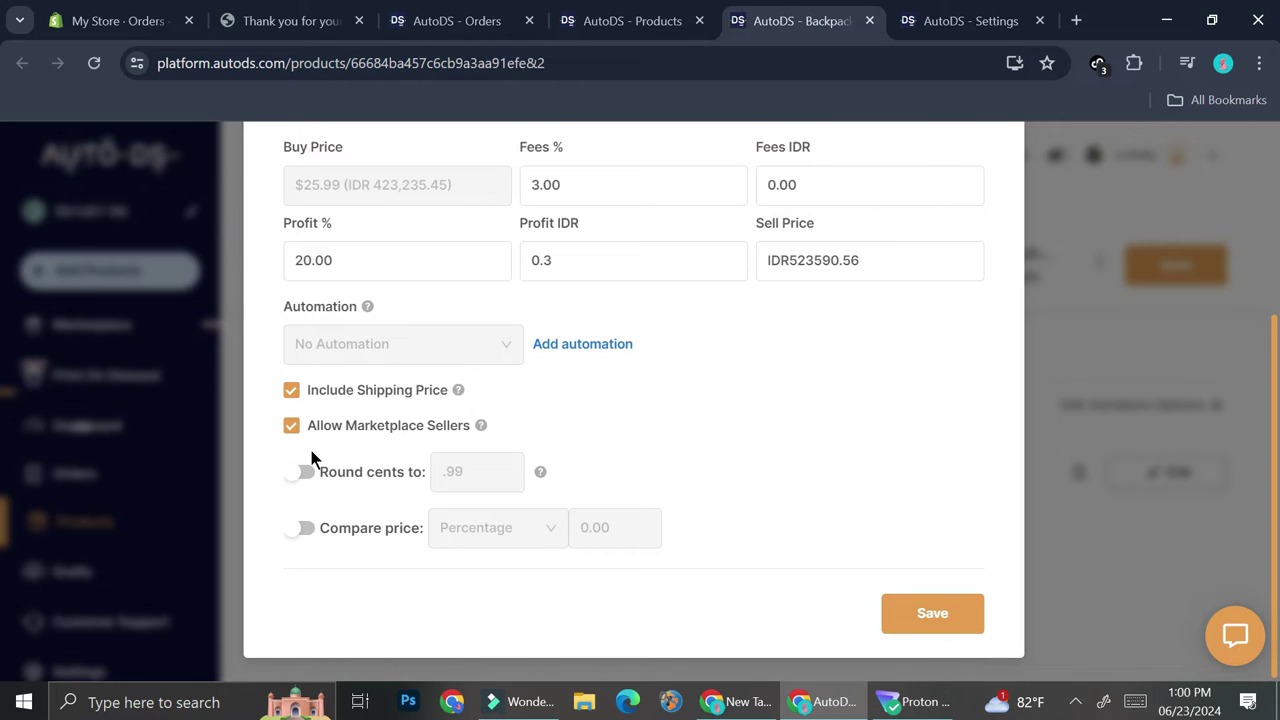
Review the auto-order activation for the Amazon US supplier in the AutoDS settings and close the Orders Processor purchase without confirming it
click(905, 20)
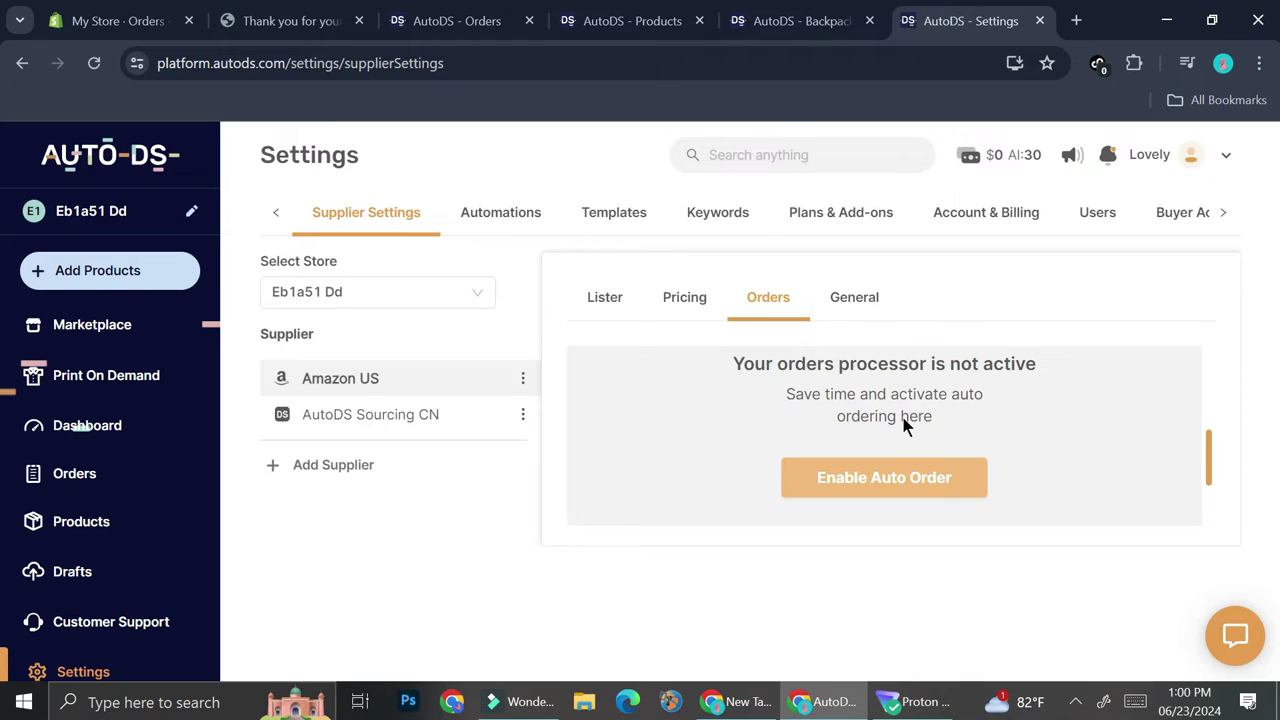
click(868, 460)
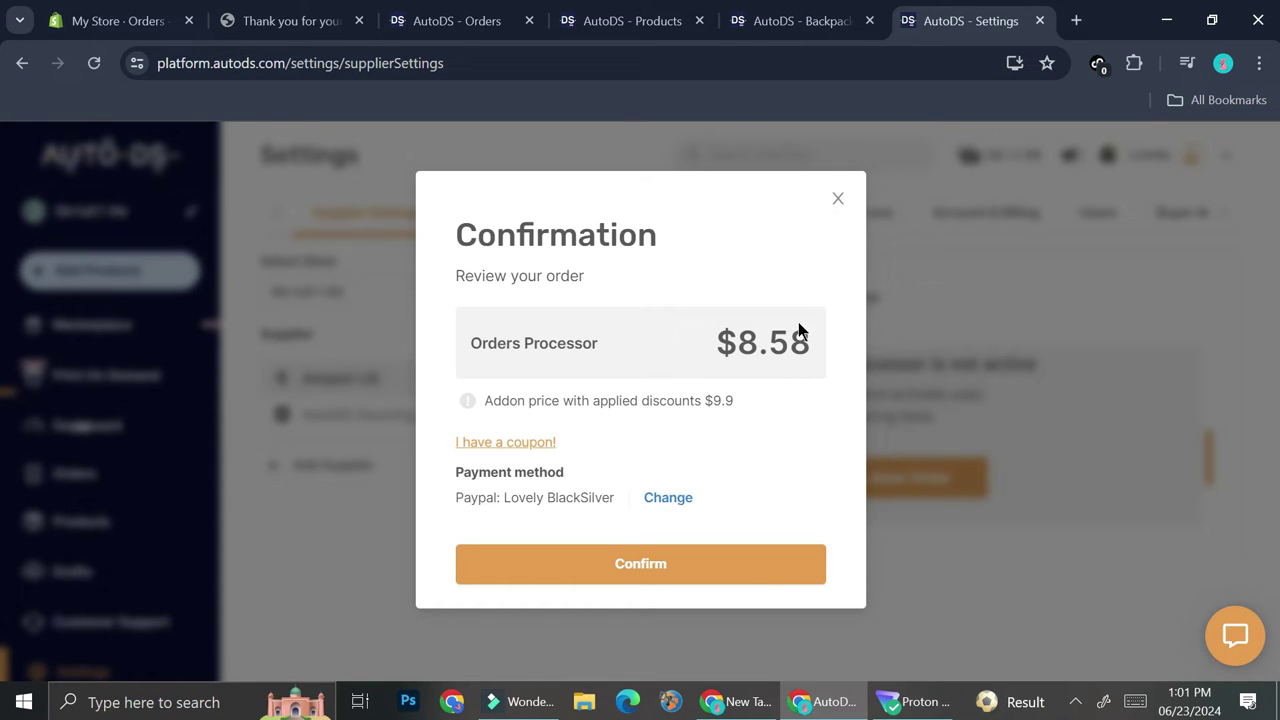
click(834, 203)
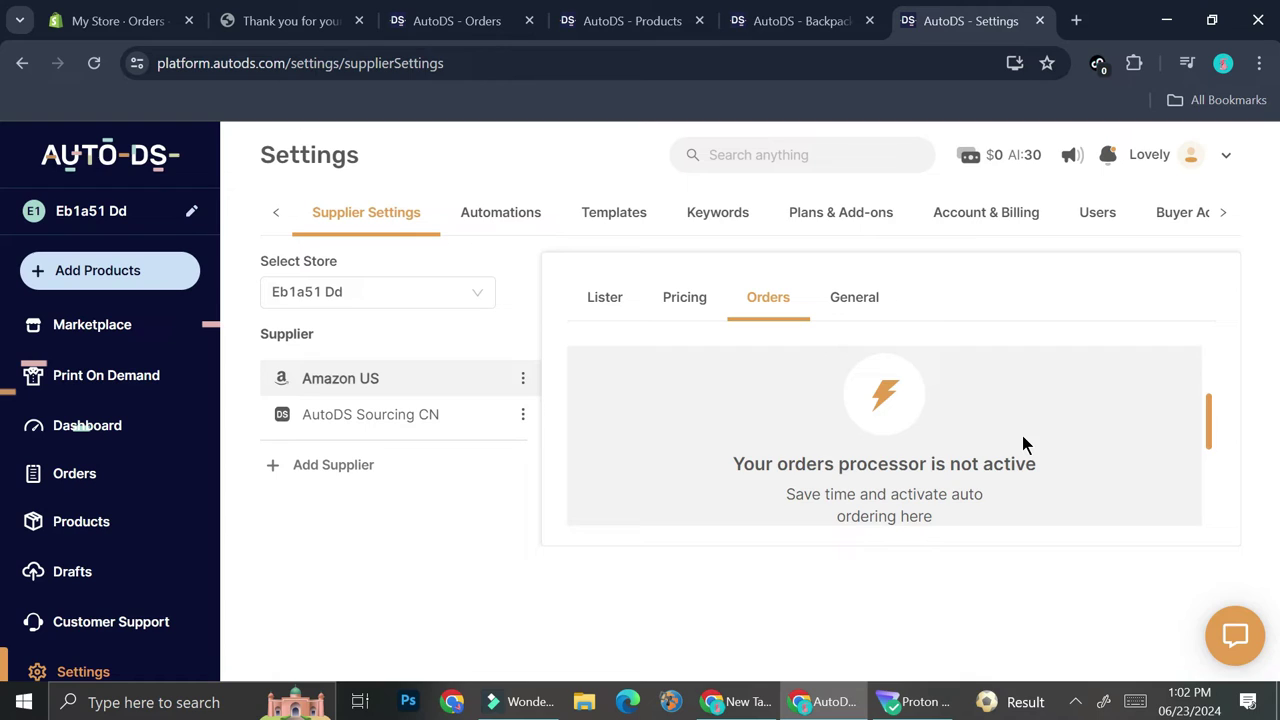
scroll(679, 382, down, 3)
scroll(855, 412, up, 1)
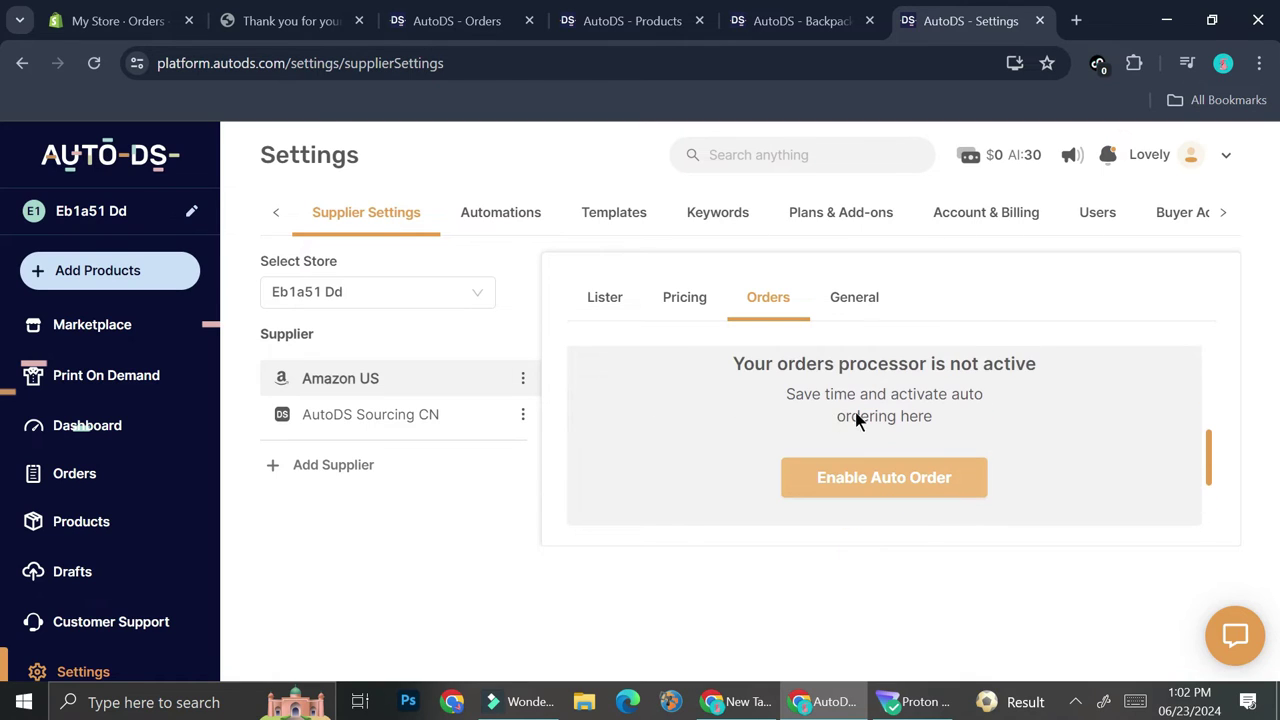
scroll(857, 420, up, 1)
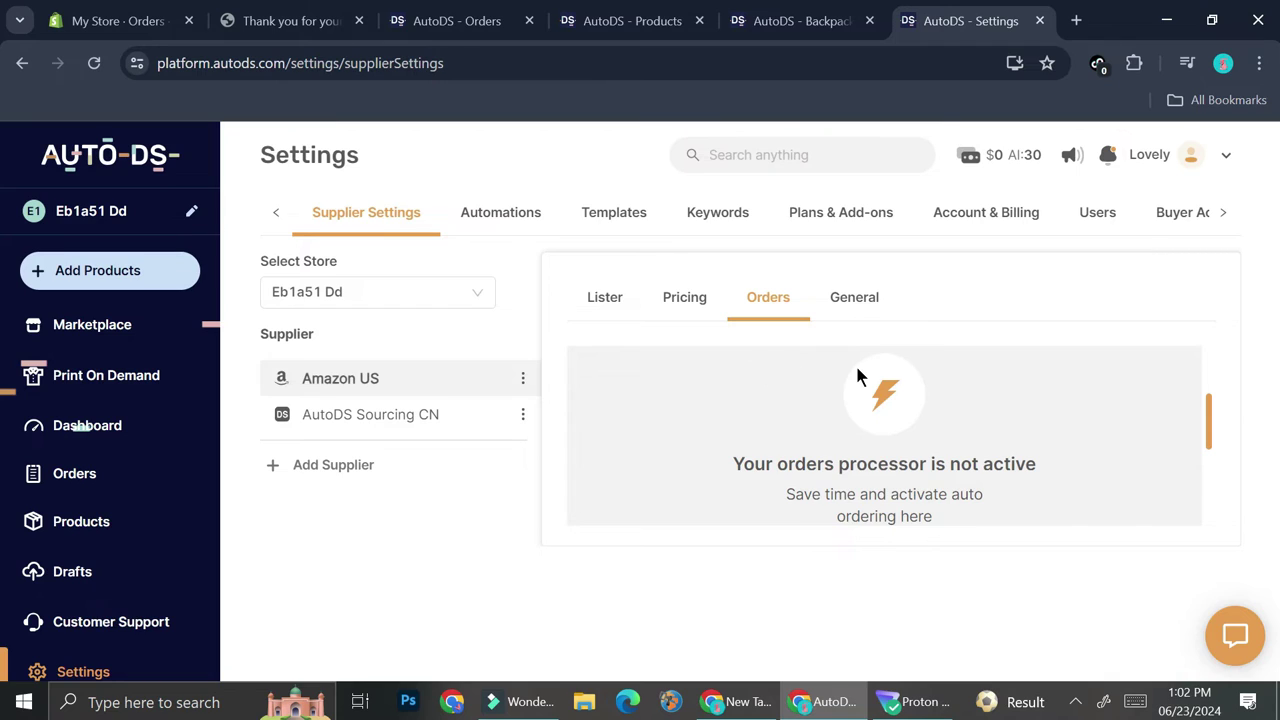
scroll(857, 377, down, 1)
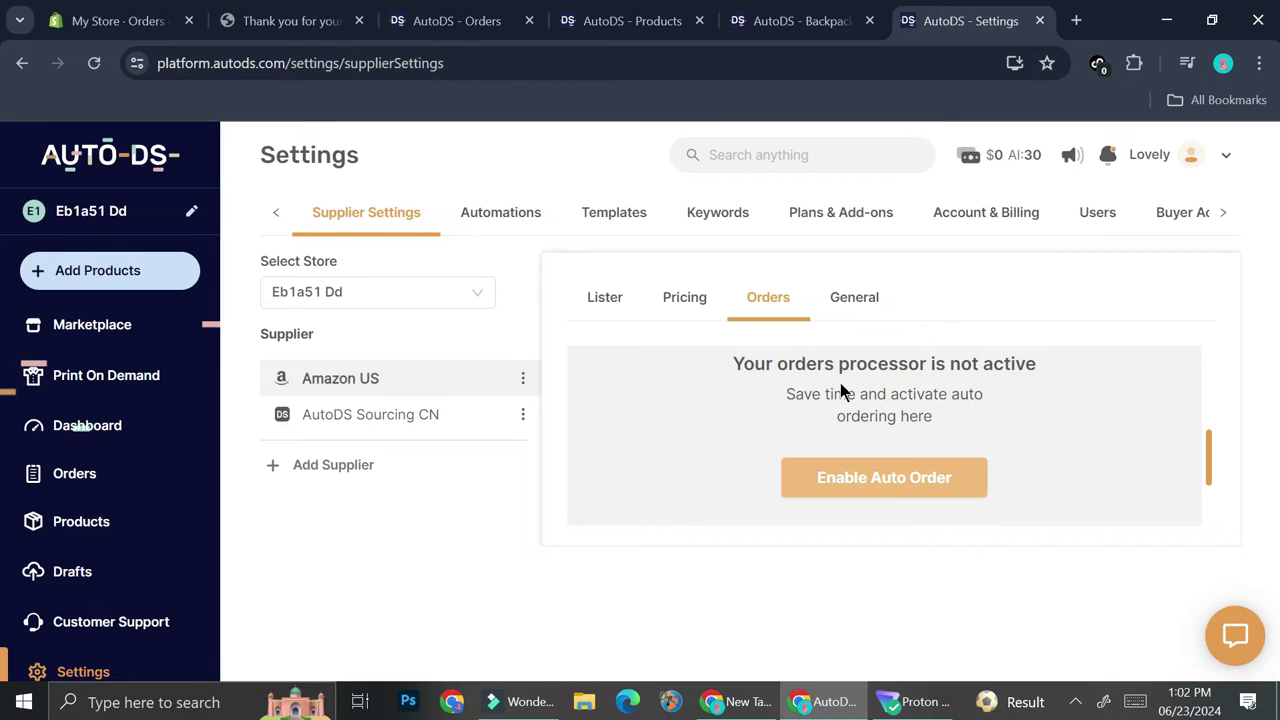
Go from the AutoDS product to the backpack cooler's Amazon supplier page and examine its price, colour and purchase options
click(850, 24)
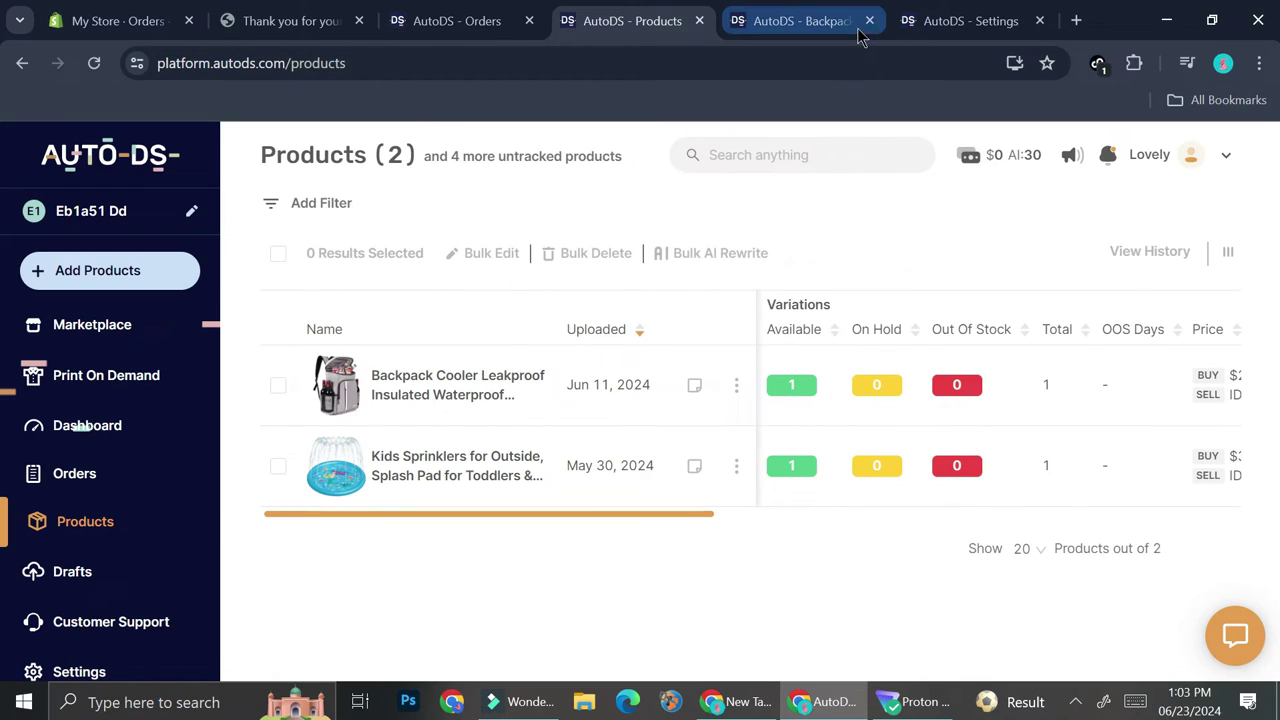
click(869, 20)
click(868, 21)
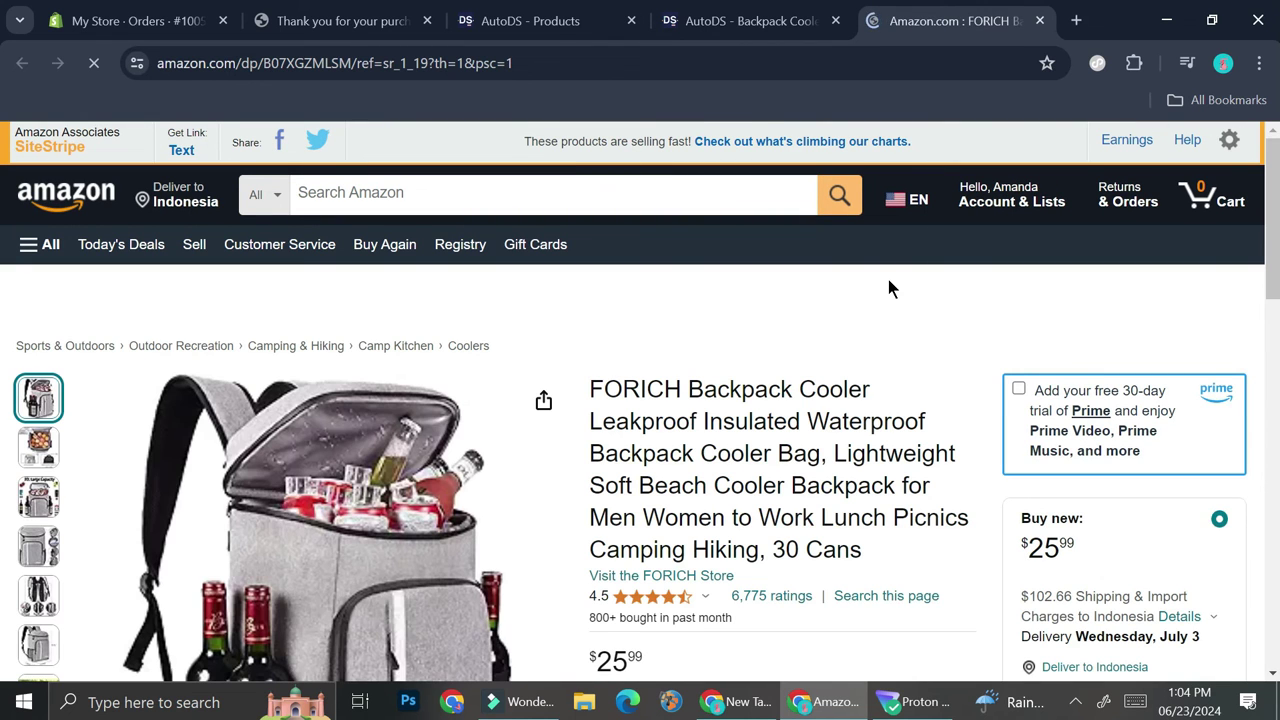
scroll(830, 352, down, 4)
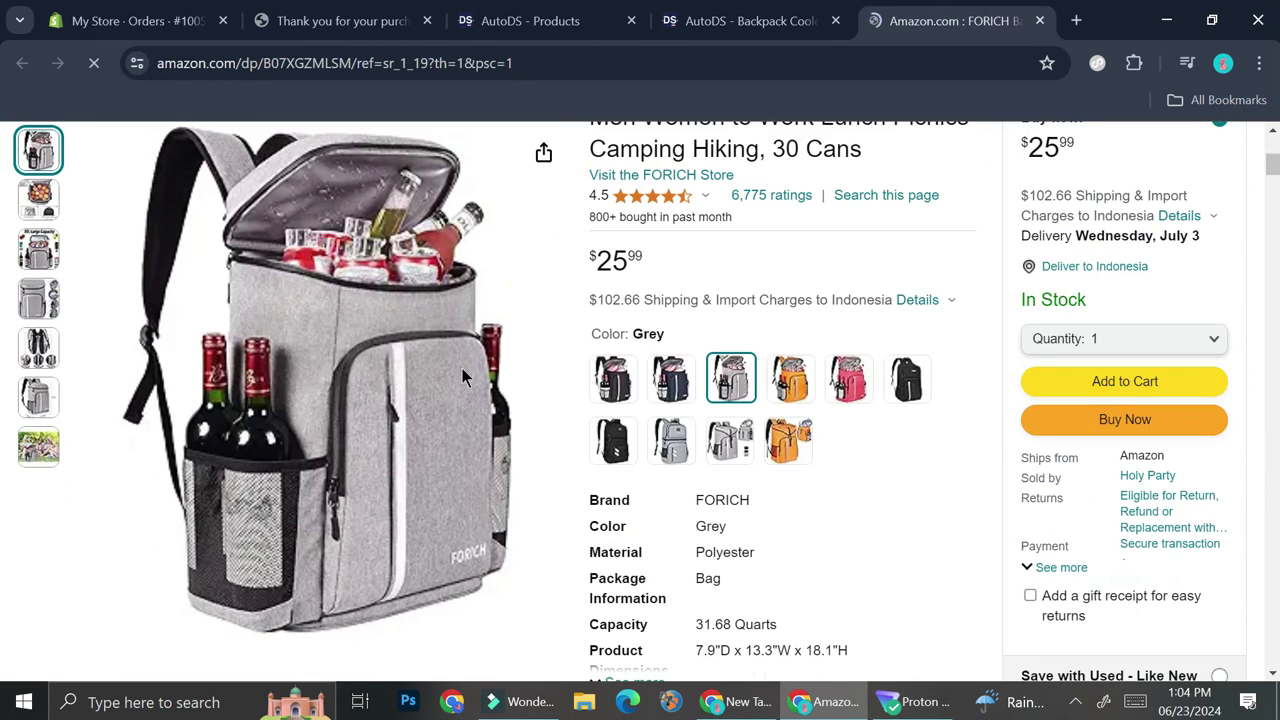
Start an immediate purchase of the grey backpack cooler on Amazon, and check the customer's shipping address in the Shopify order
click(1062, 428)
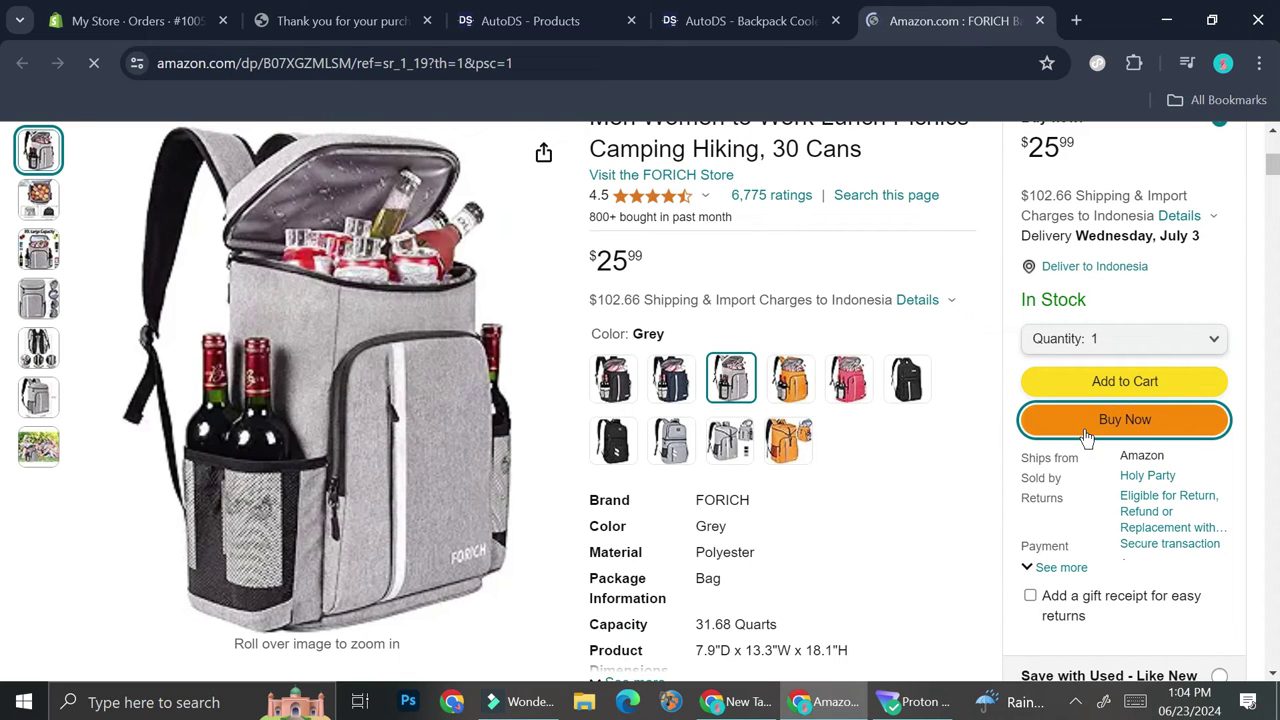
click(130, 10)
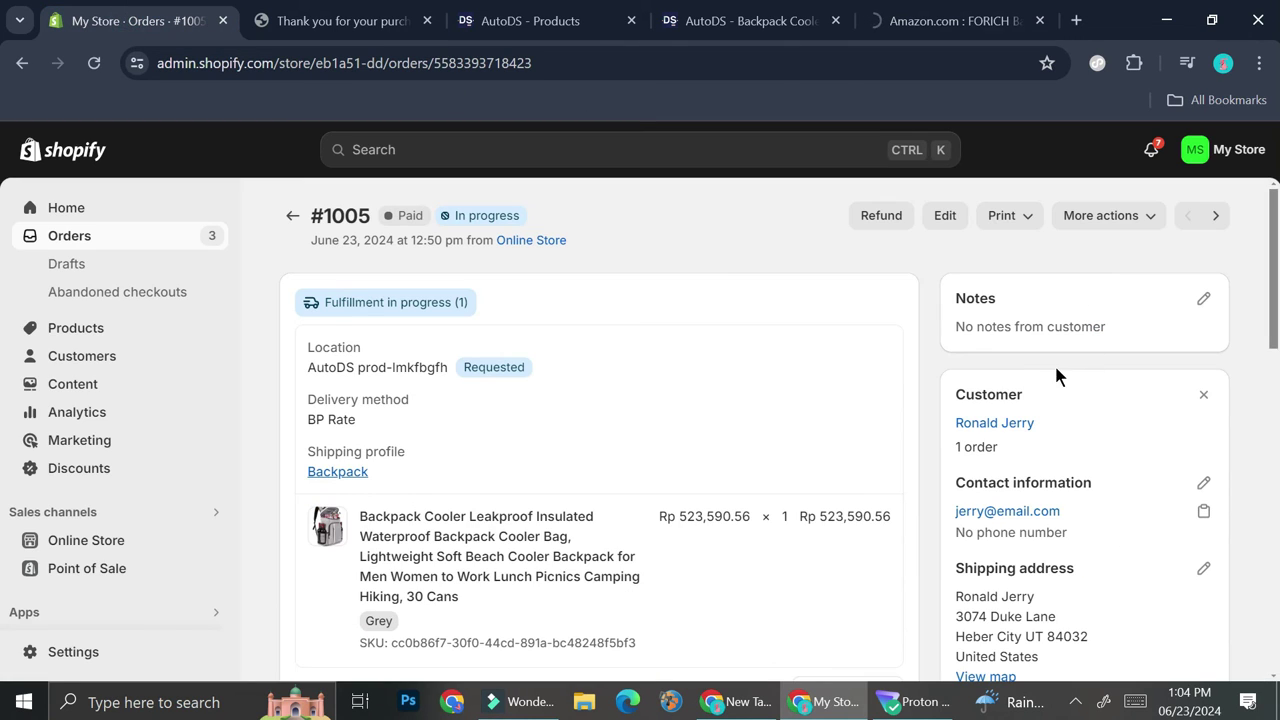
scroll(1054, 365, down, 2)
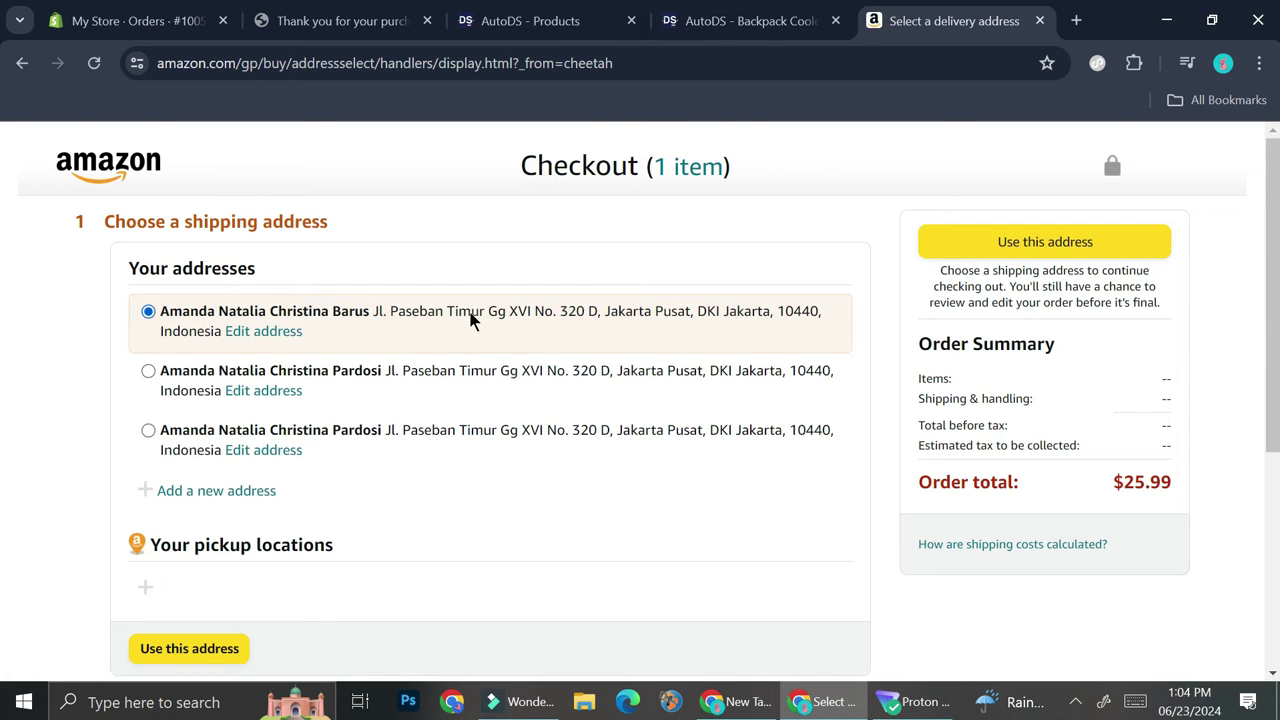
Open the new shipping address form in the Amazon checkout, review the fields it requires, and close it without saving an address
scroll(471, 317, down, 2)
click(183, 295)
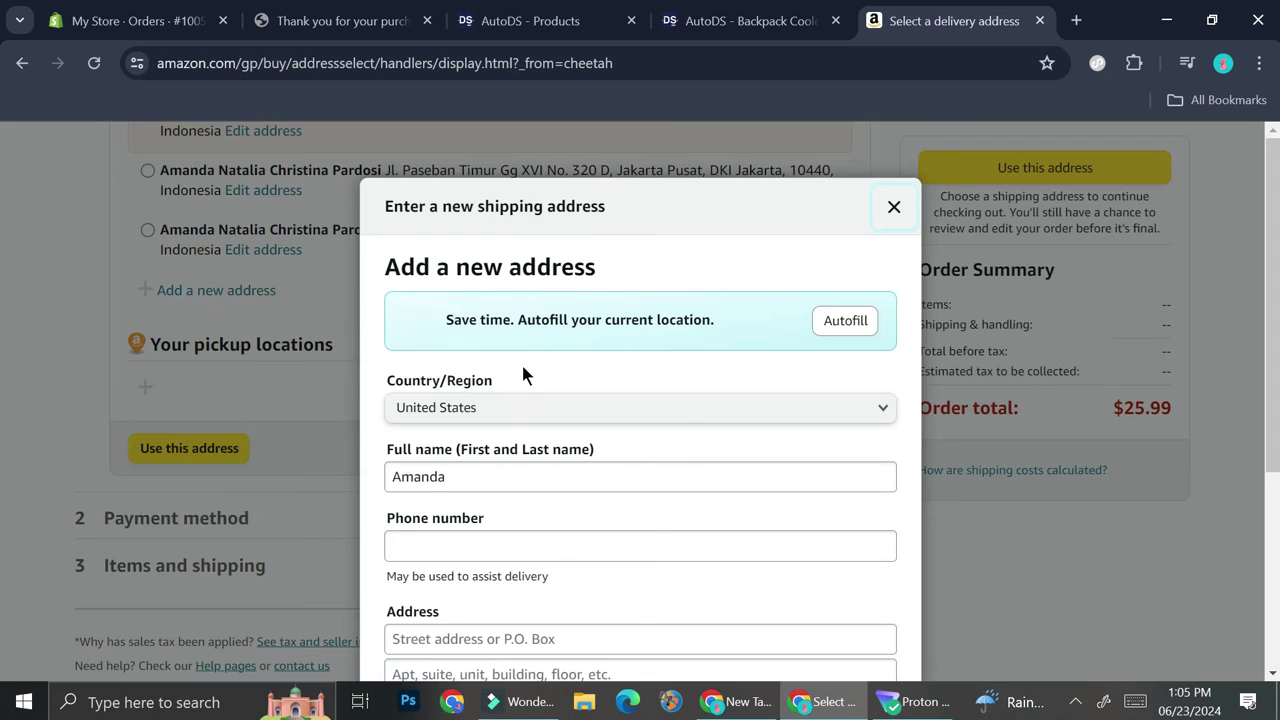
scroll(521, 365, down, 3)
scroll(489, 390, up, 1)
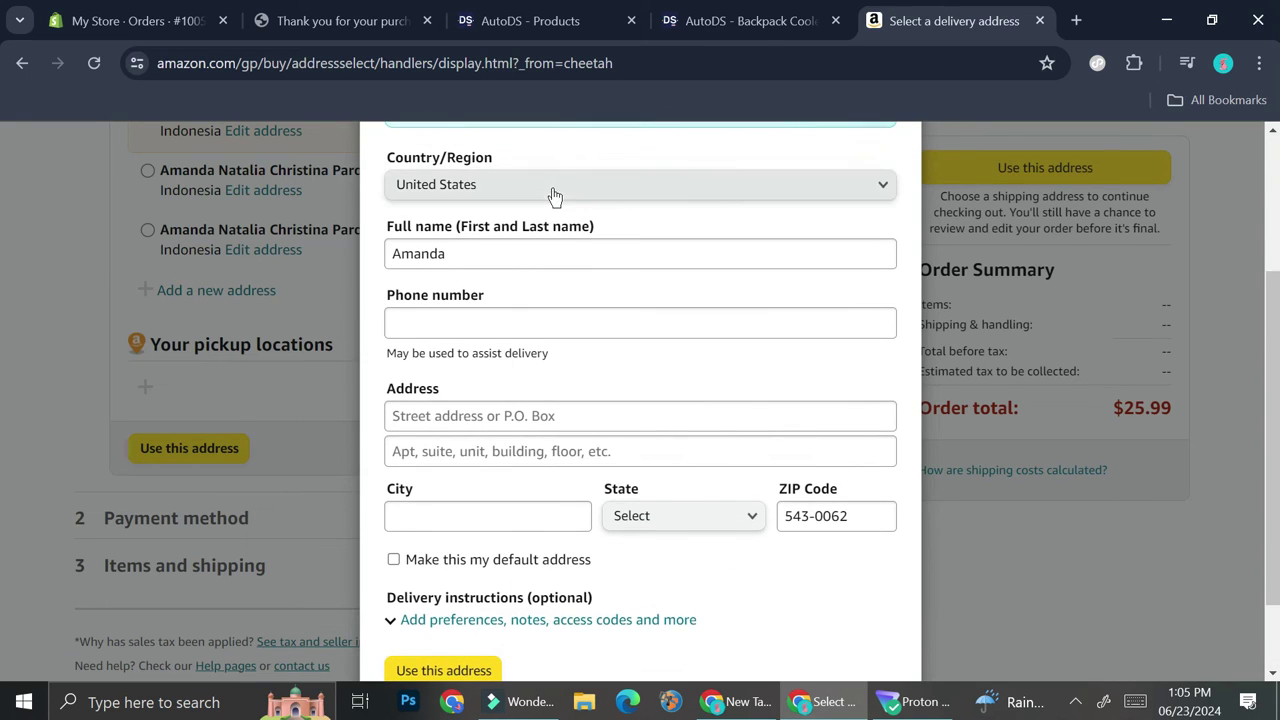
double_click(526, 253)
click(352, 277)
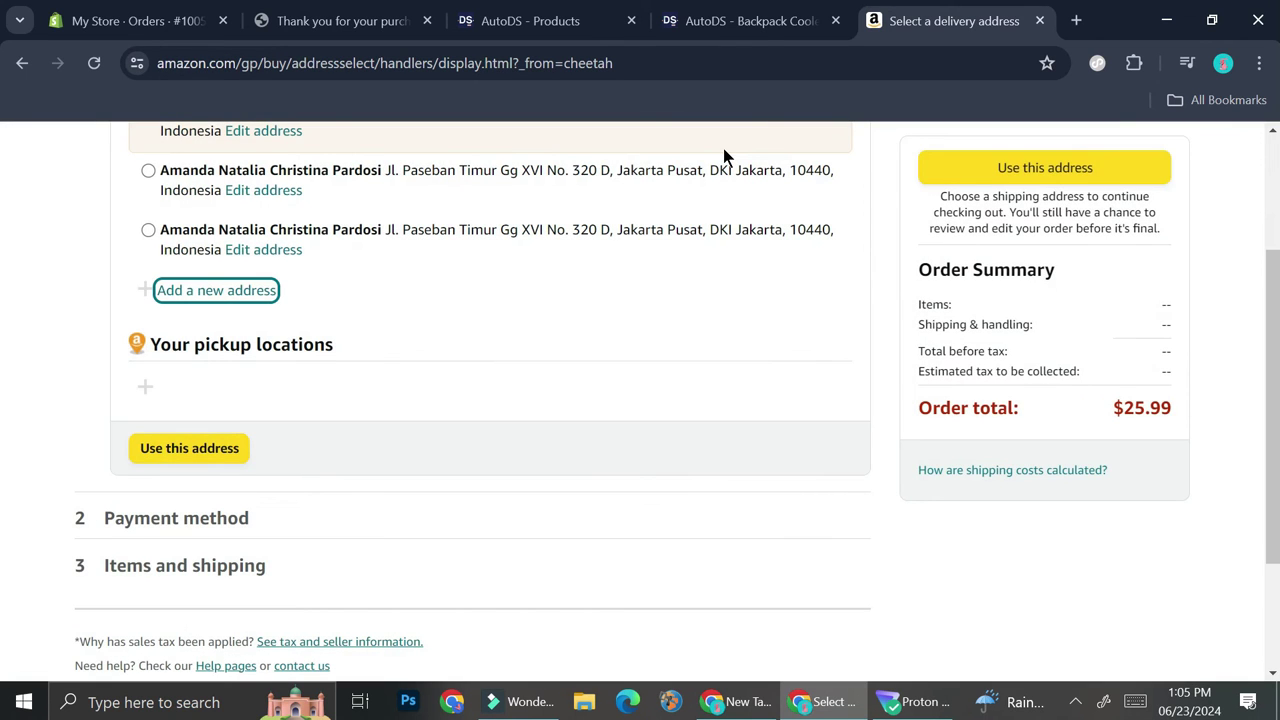
click(222, 290)
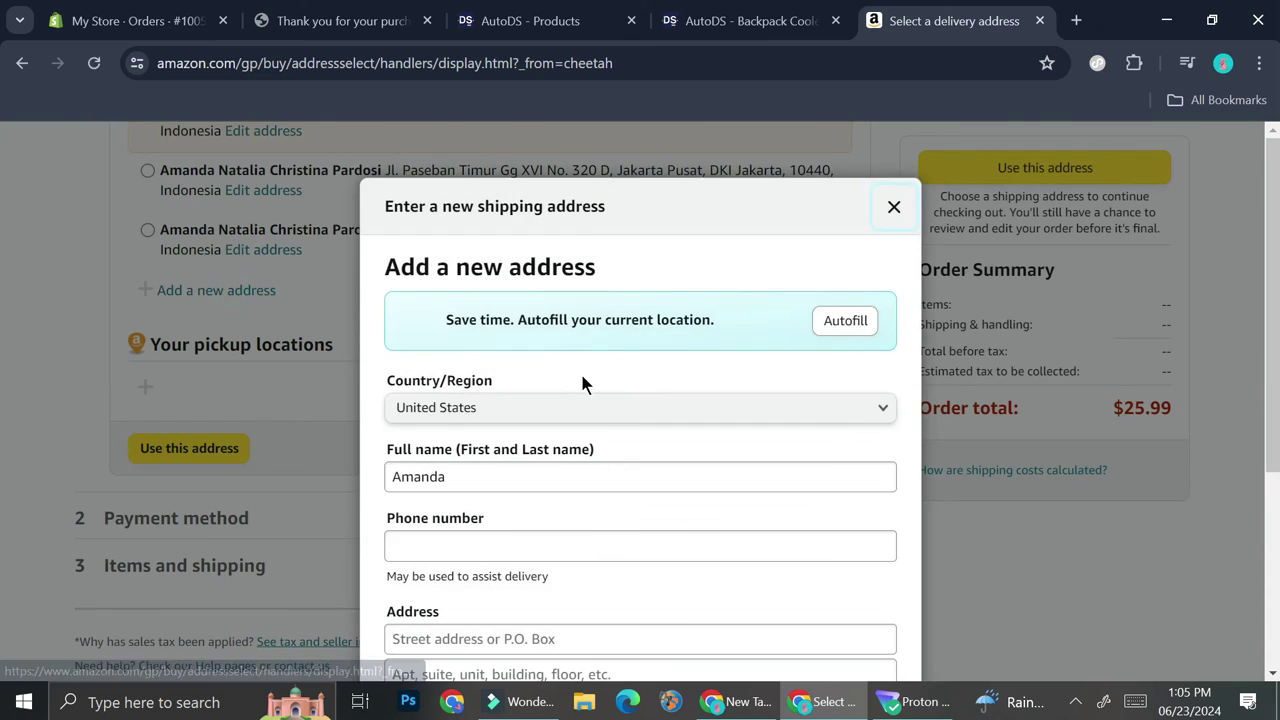
scroll(582, 371, down, 3)
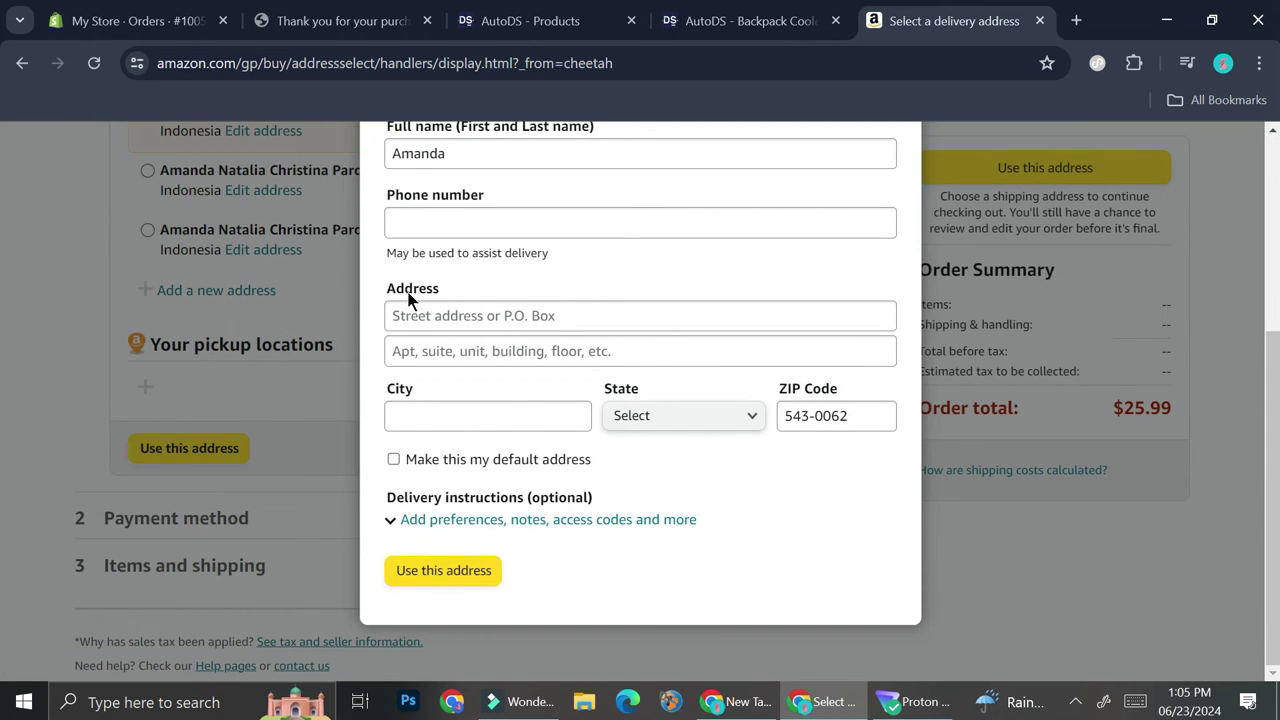
click(55, 290)
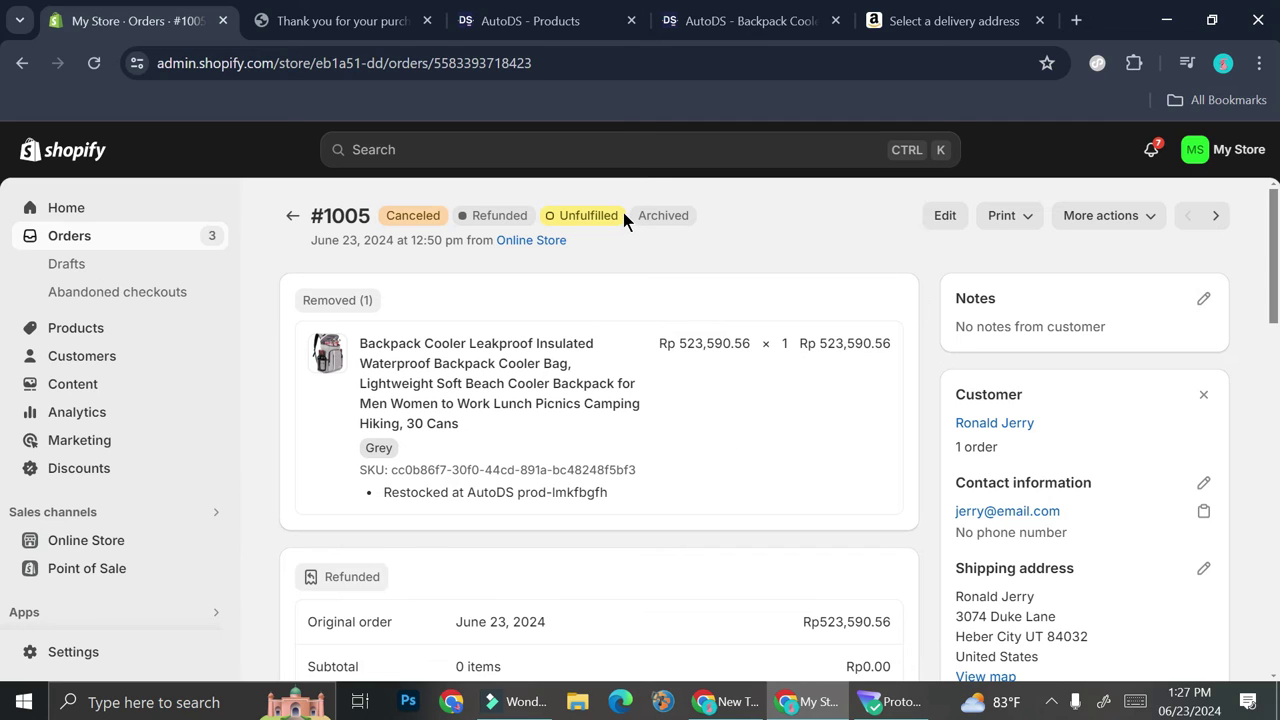
Switch to the backpack cooler product in AutoDS, review the Grey variant's pricing and automation options, and close the variant without changes
click(576, 10)
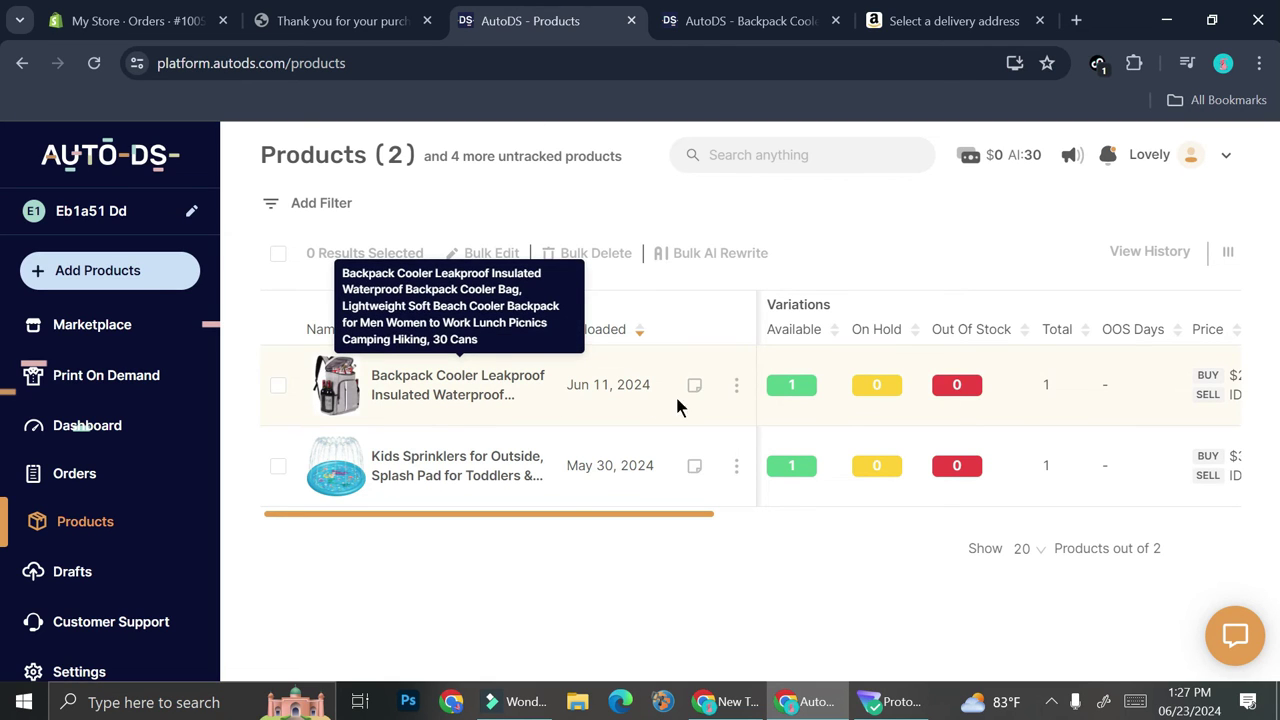
key(ctrl+Tab)
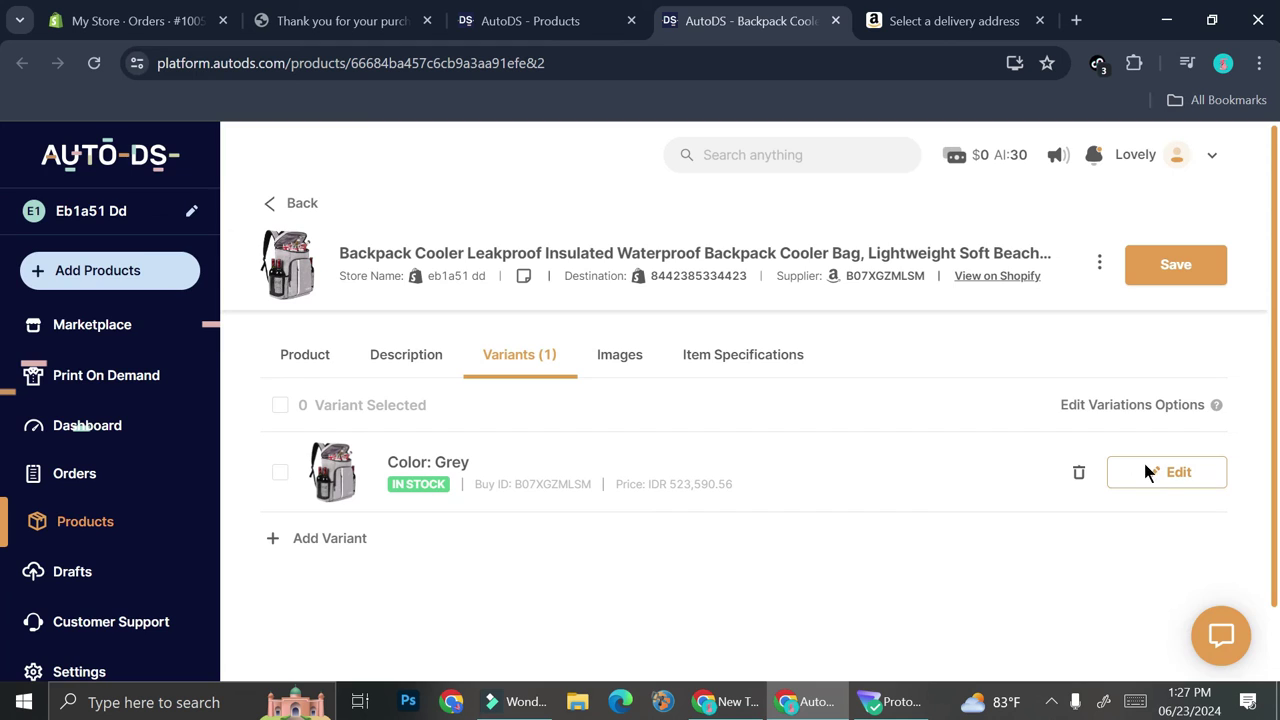
click(1165, 472)
scroll(654, 423, down, 3)
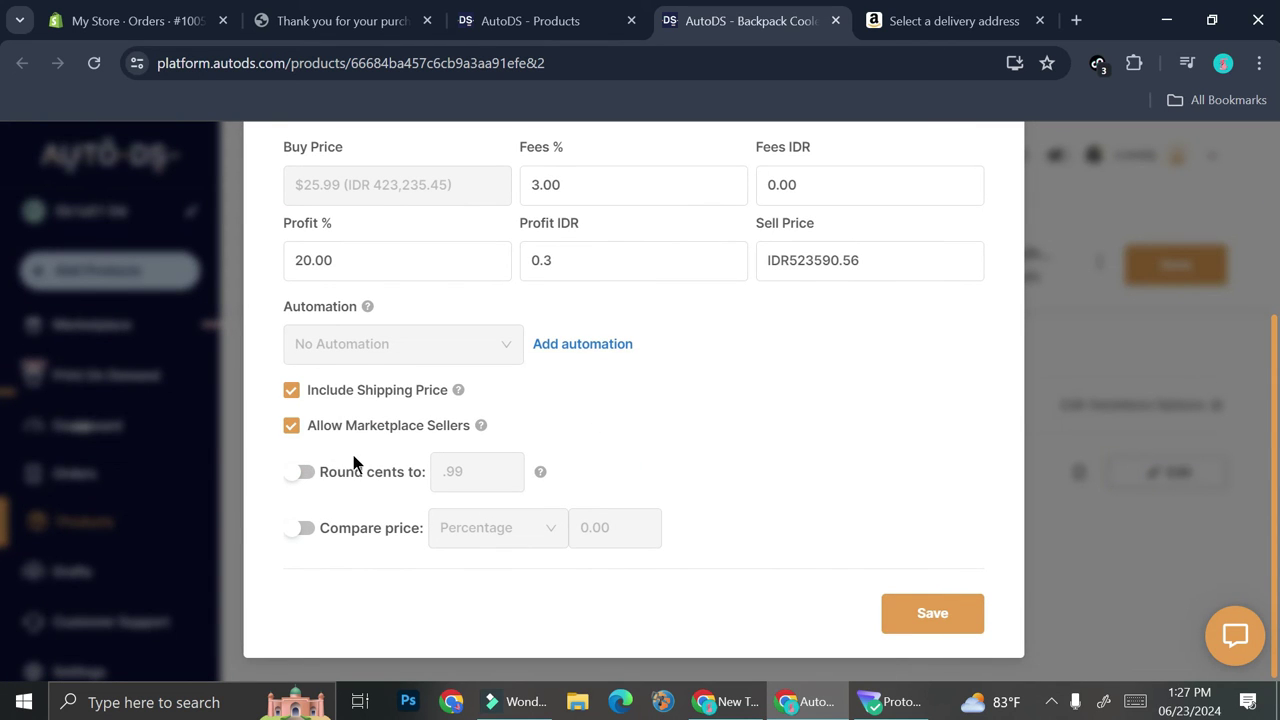
click(1138, 223)
click(1000, 277)
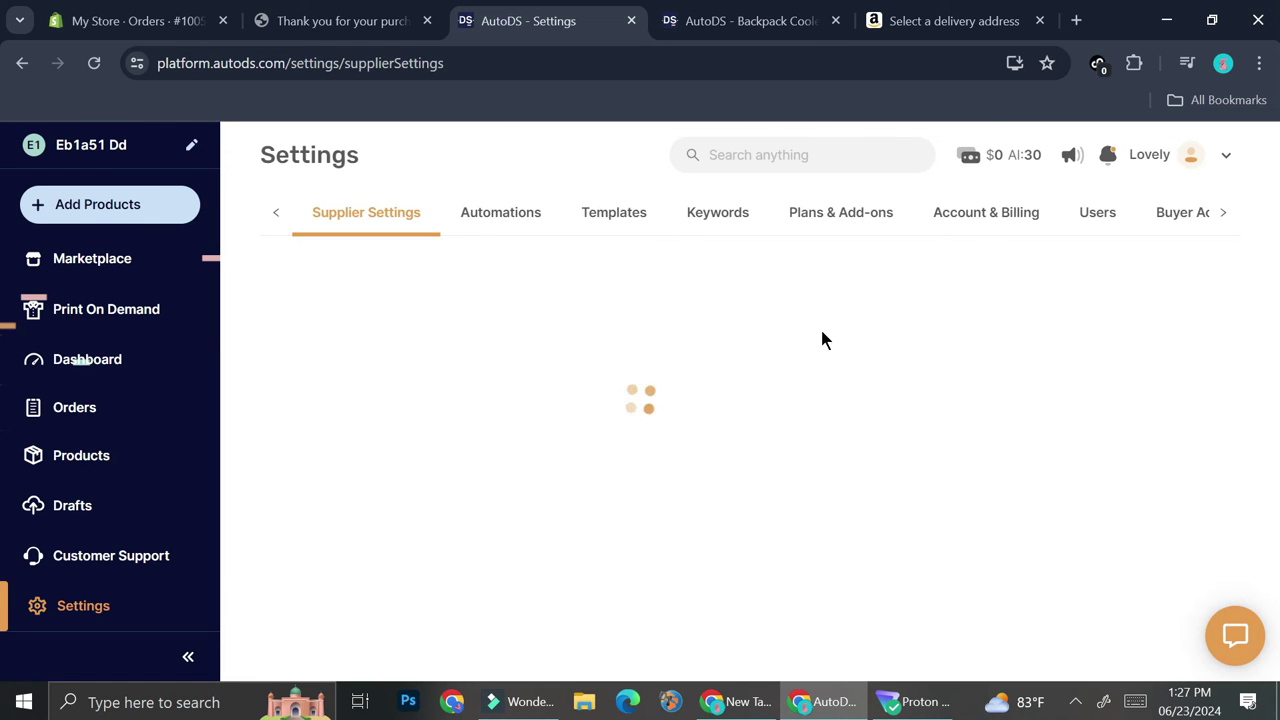
Check the Amazon US supplier's order settings in AutoDS and look over the shipping address choices in the Amazon checkout
click(766, 294)
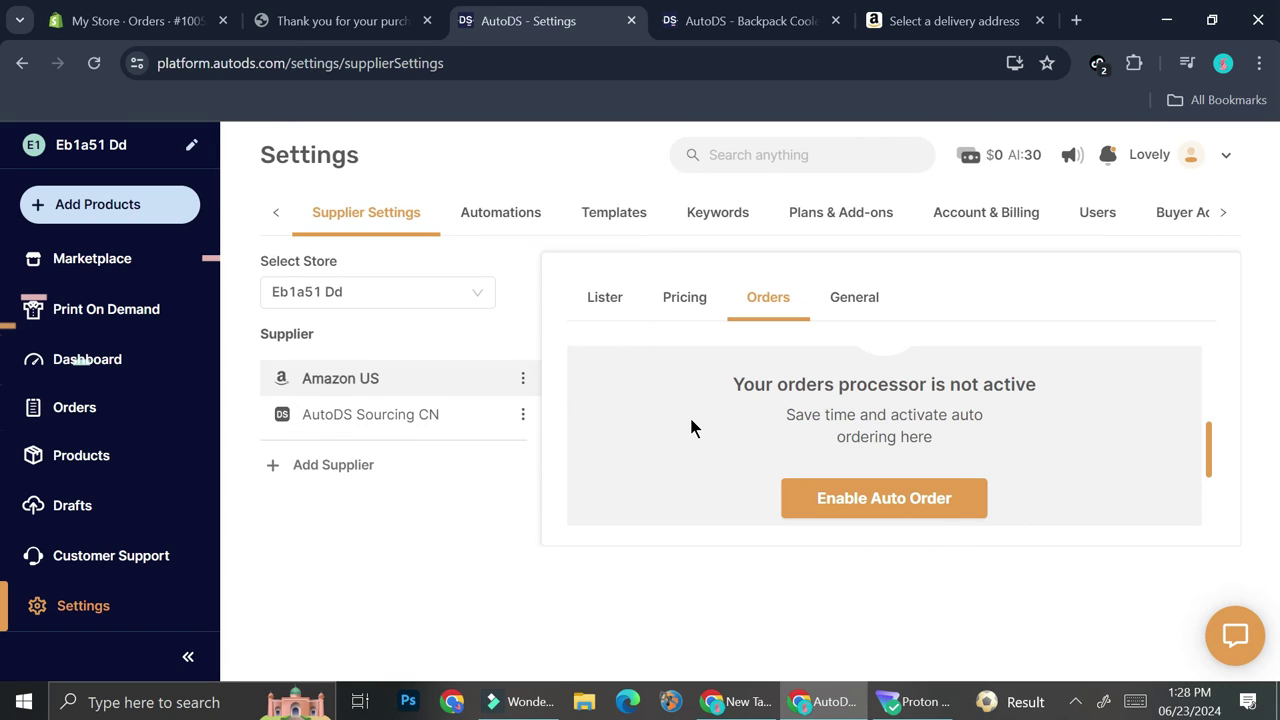
click(907, 10)
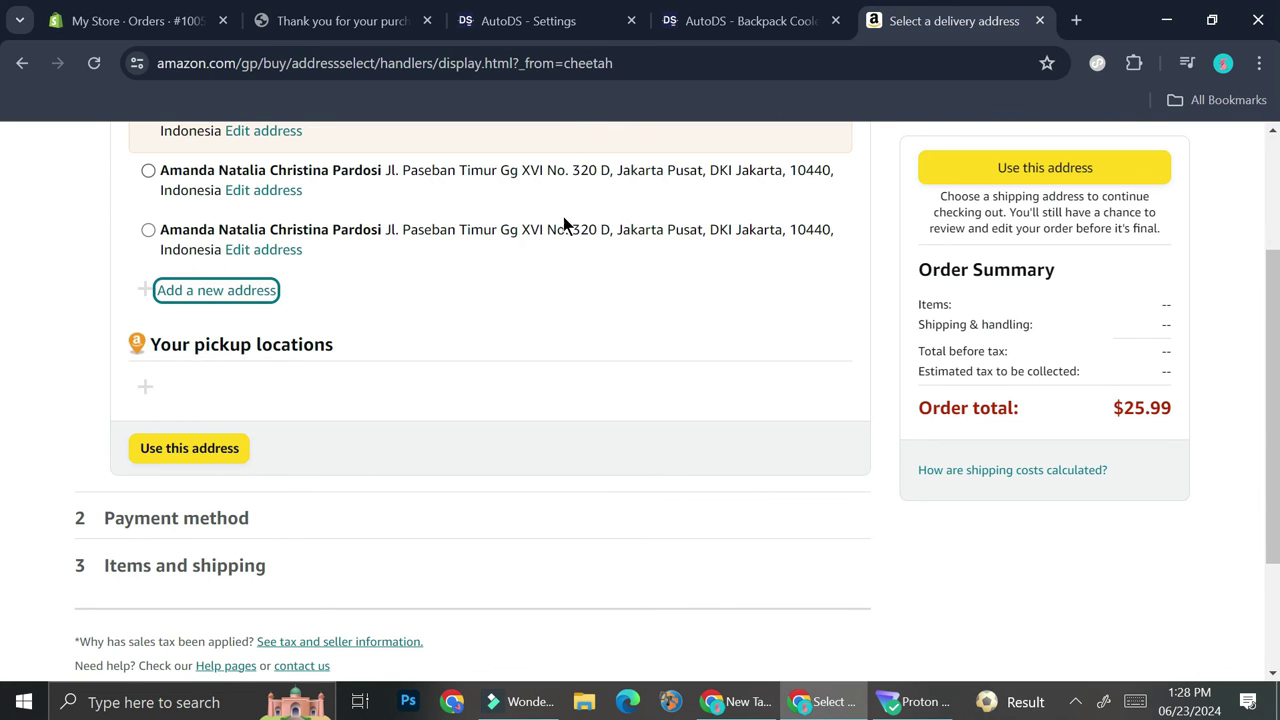
scroll(513, 287, up, 1)
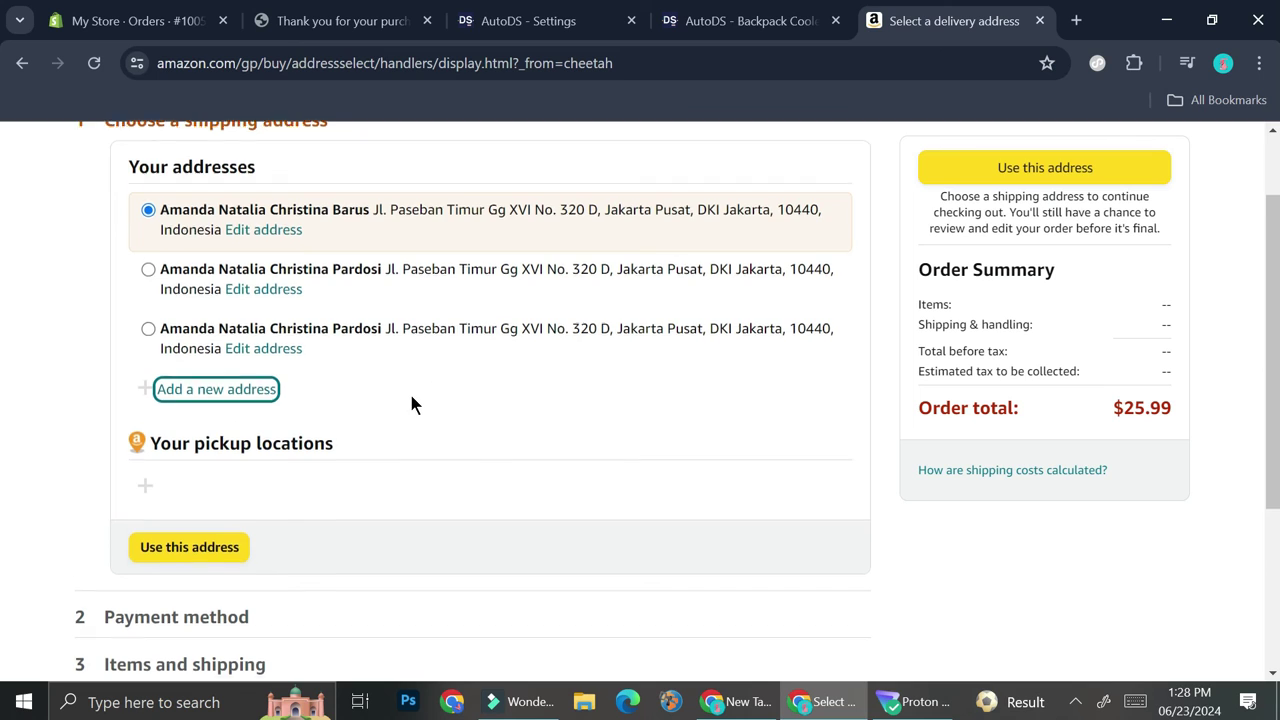
scroll(415, 402, down, 1)
scroll(456, 357, up, 2)
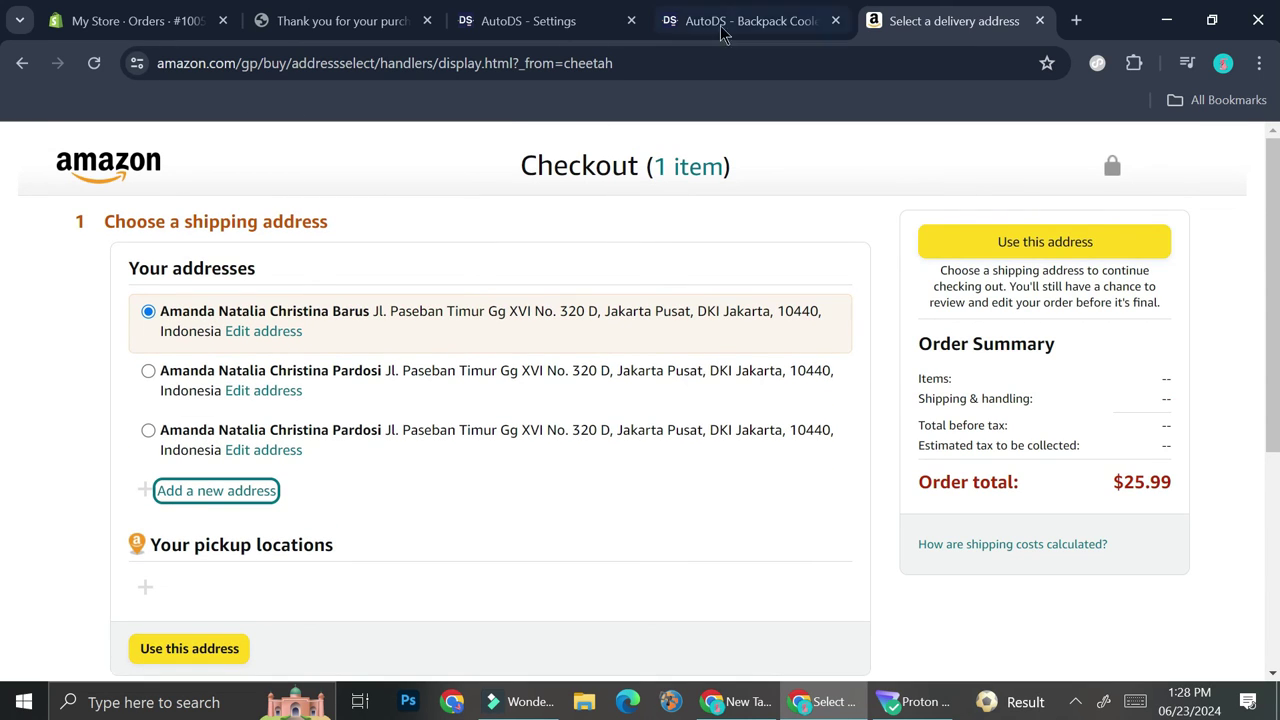
View the Grey variant's details in AutoDS, close them, and examine the backpack cooler's price and delivery information on its Amazon supplier page
mouse_move(703, 8)
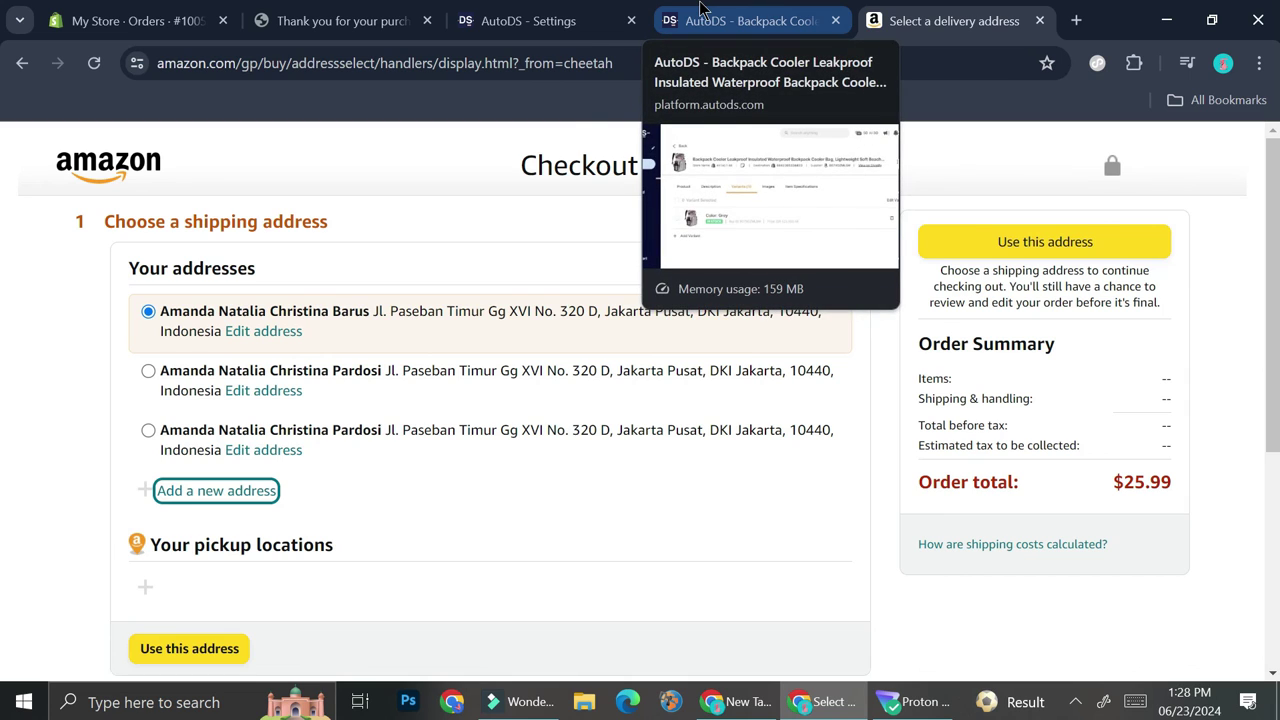
click(703, 8)
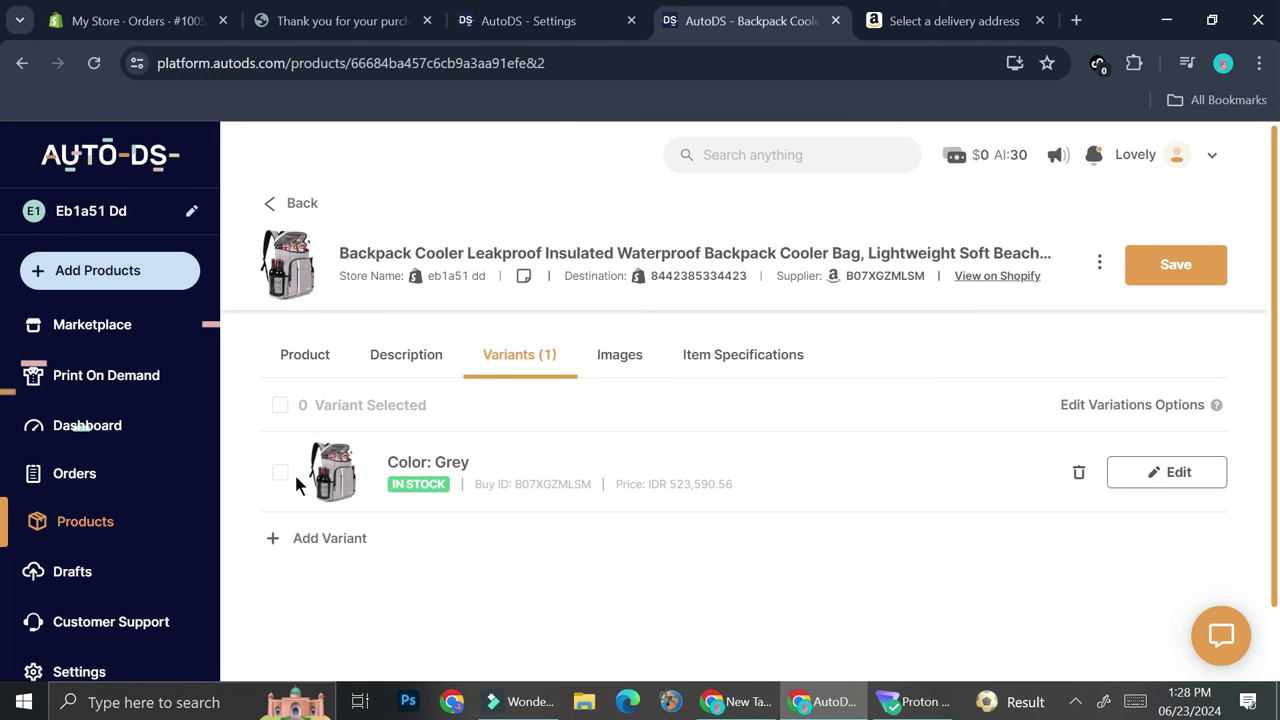
click(479, 472)
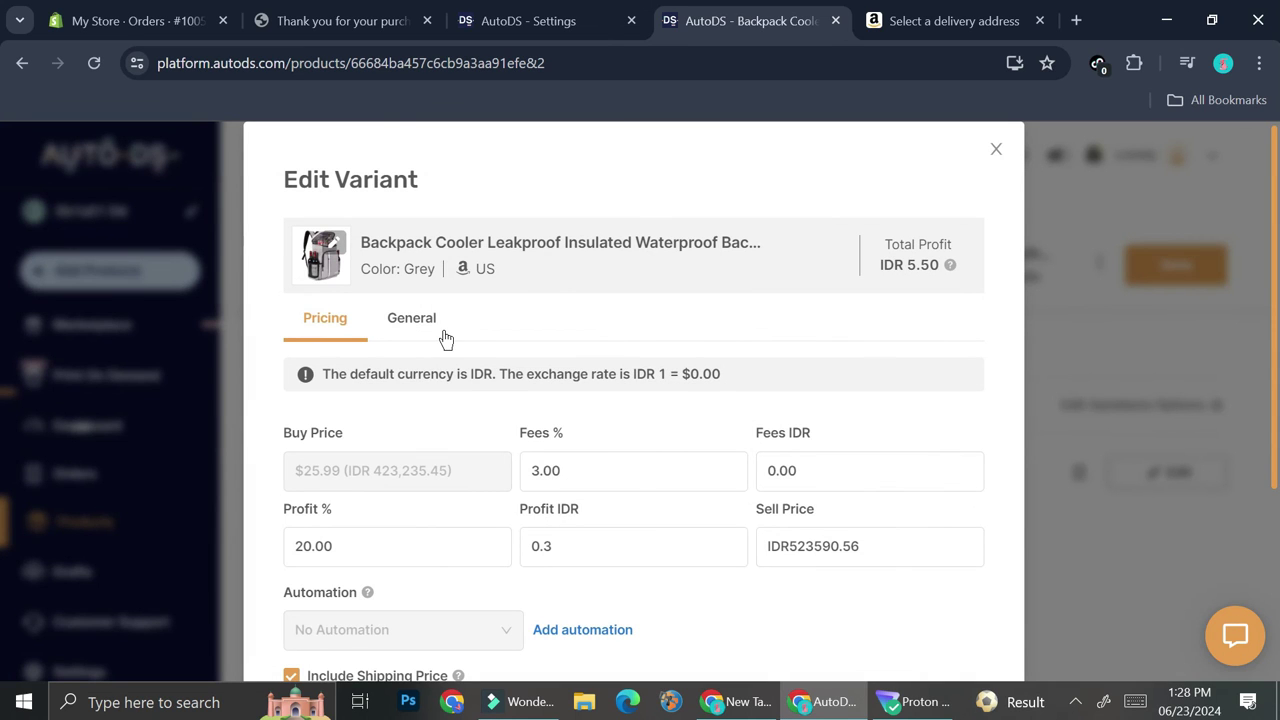
click(996, 150)
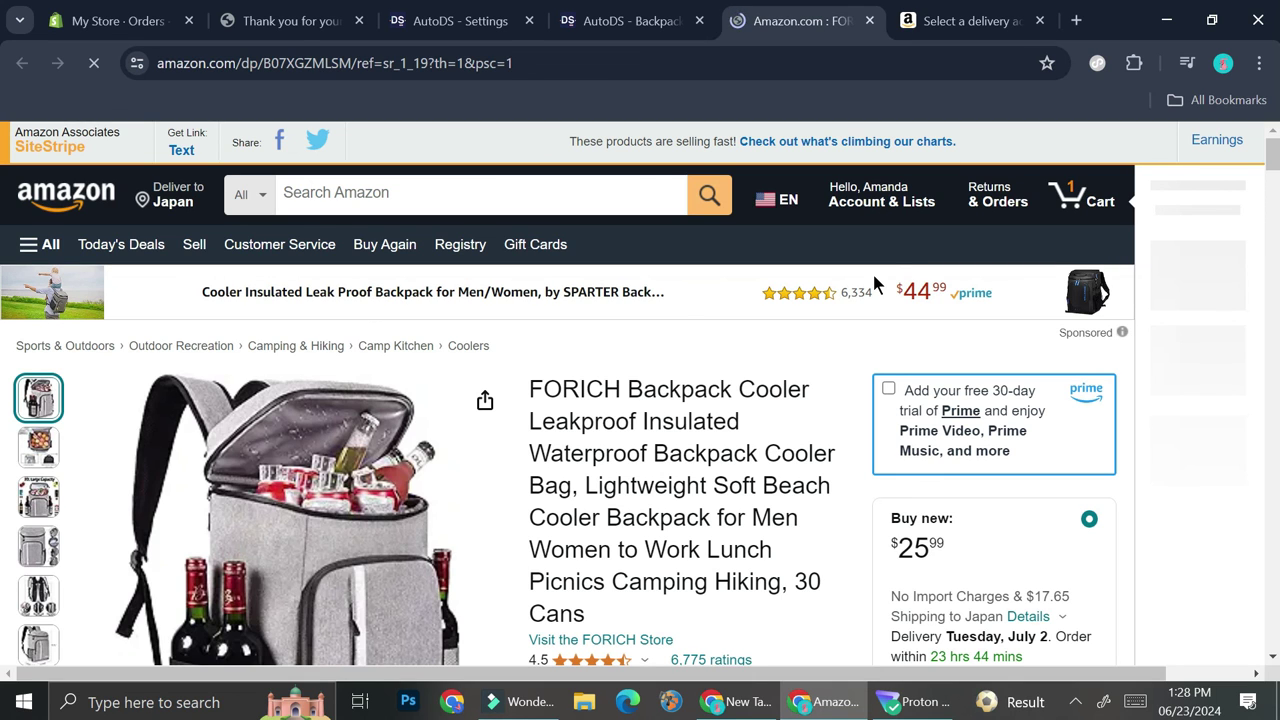
scroll(785, 385, down, 2)
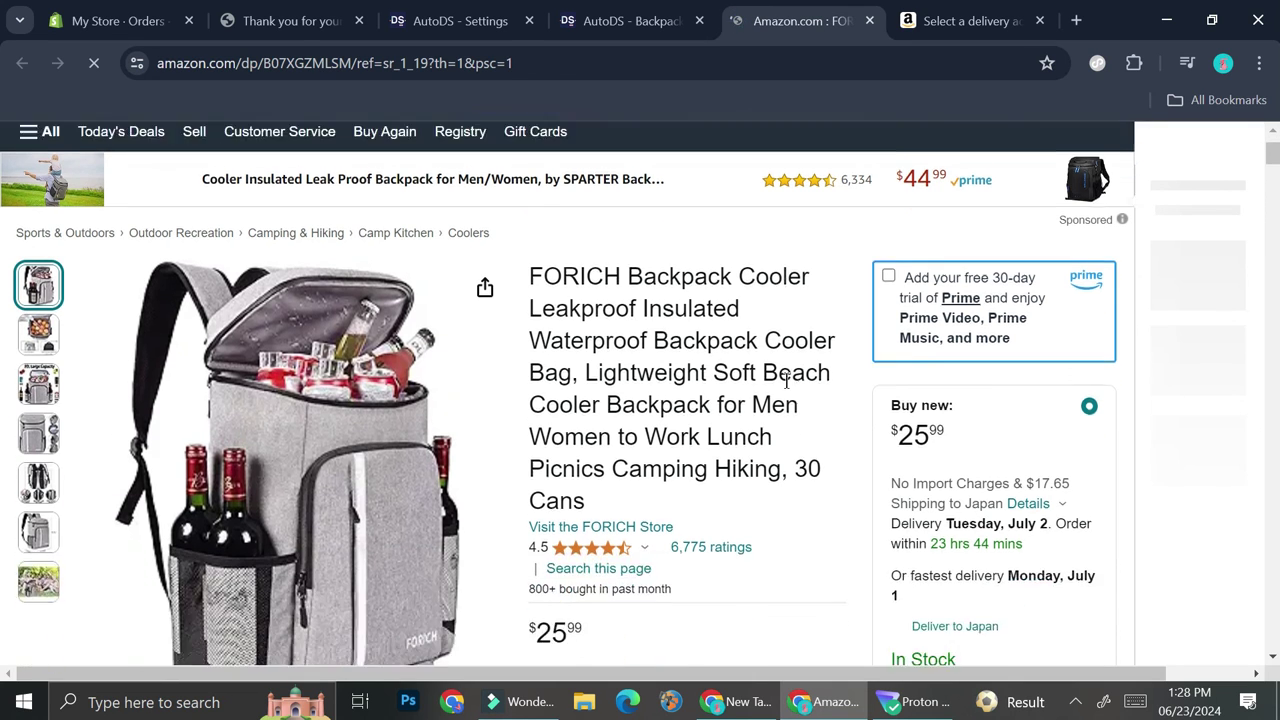
scroll(811, 393, down, 2)
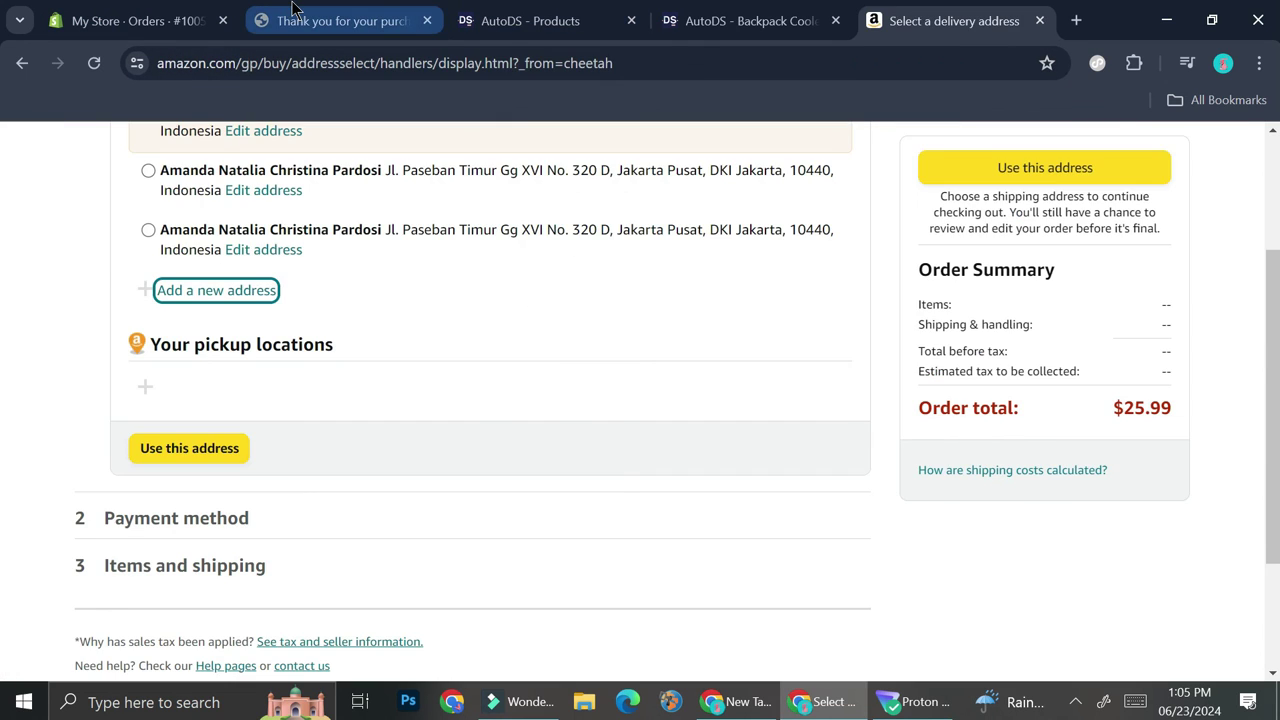
Review the store's purchase confirmation page and the backpack order's fulfillment and shipping details in the Shopify admin
click(340, 20)
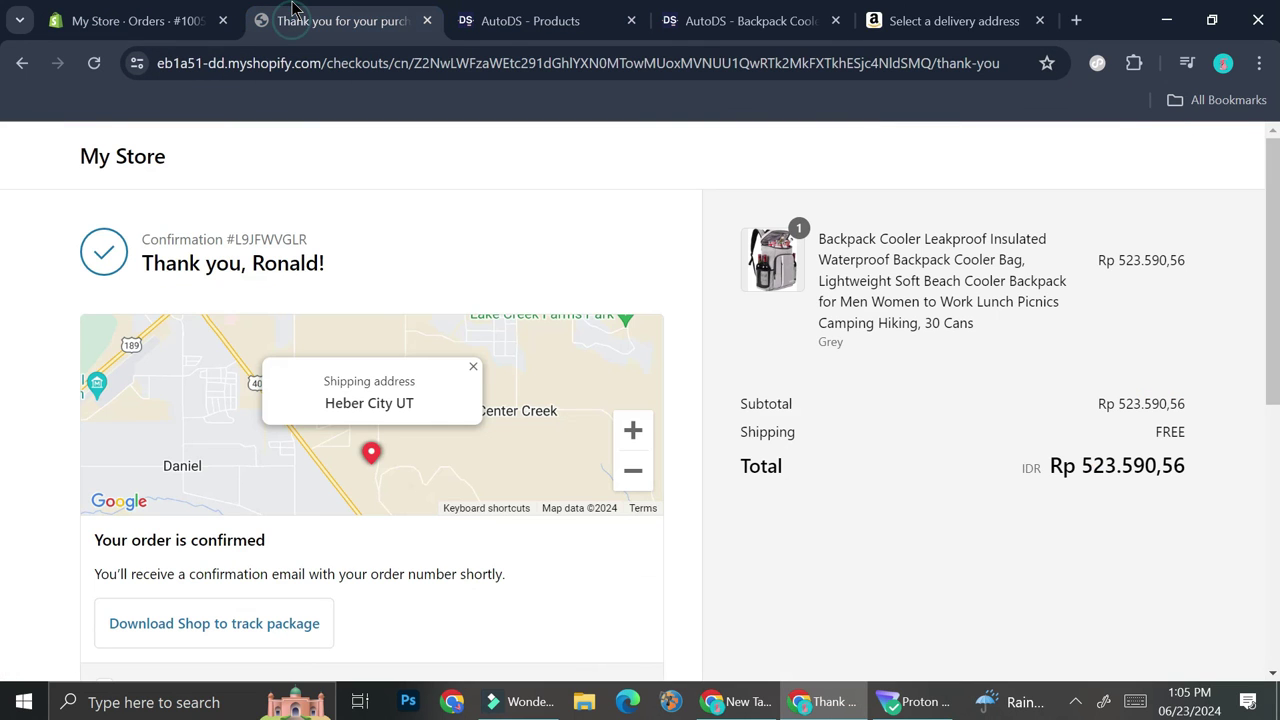
click(196, 10)
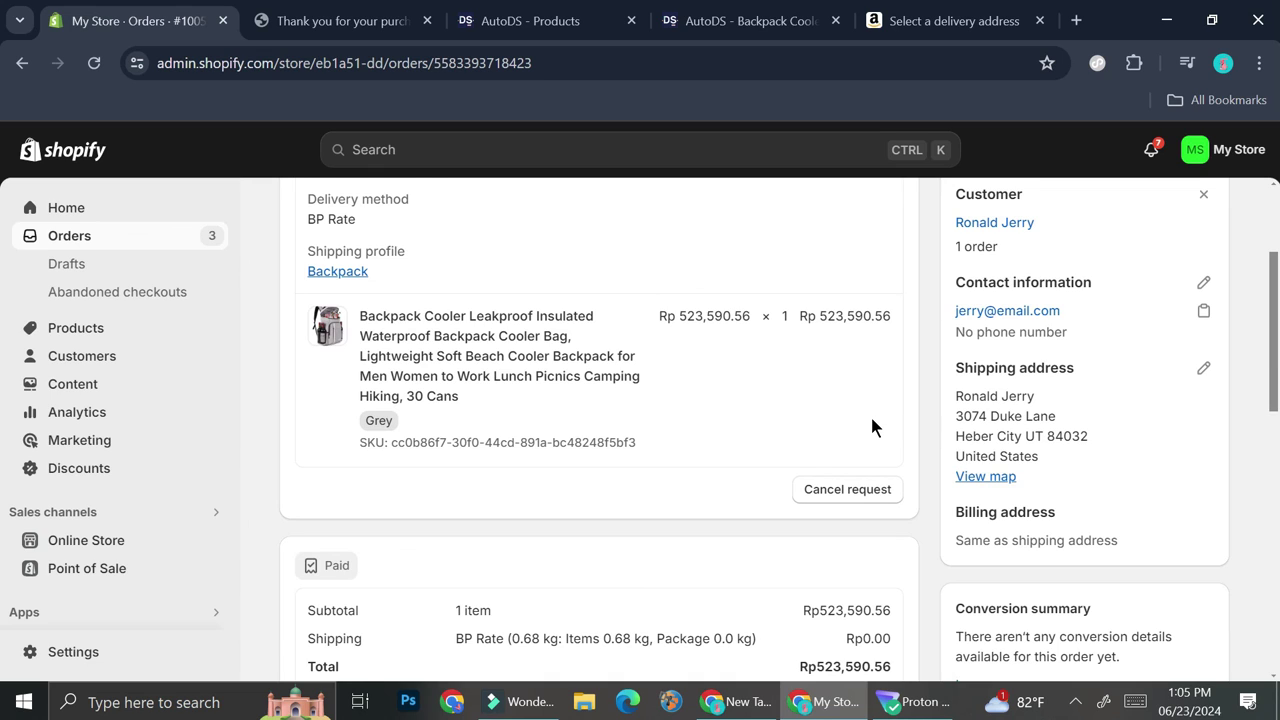
scroll(874, 426, up, 1)
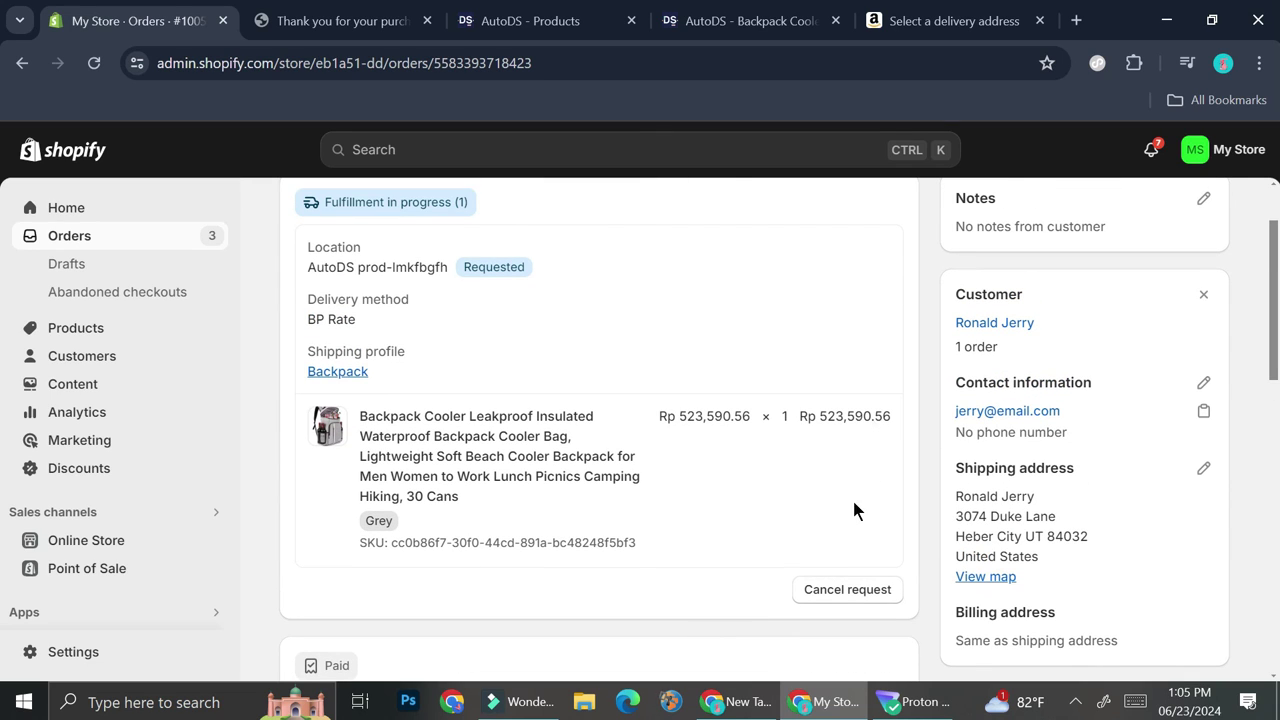